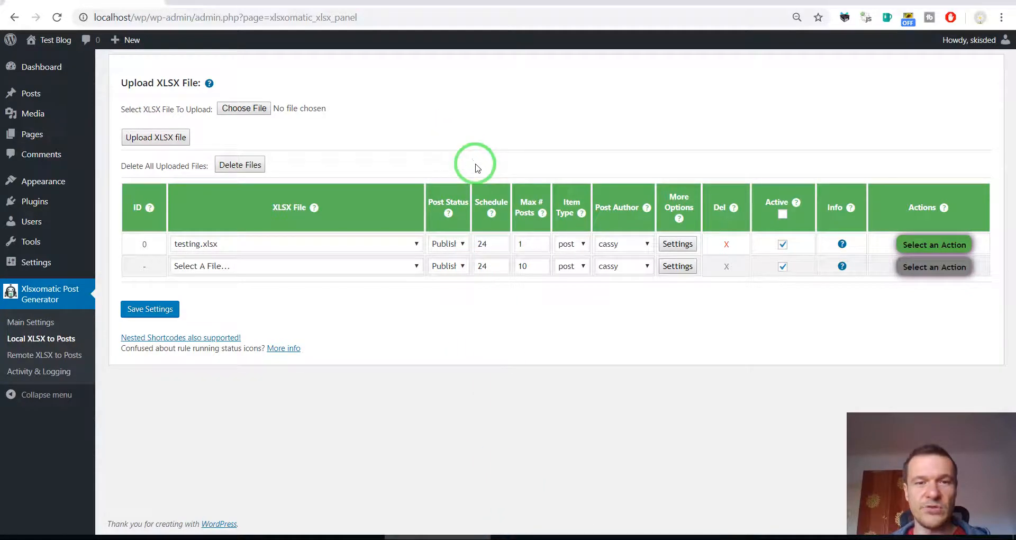
# Review the wp-radio-stations-100 spreadsheet and the blog's front-page posts, and return to the Local XLSX to Posts rules.
pyautogui.click(544, 537)
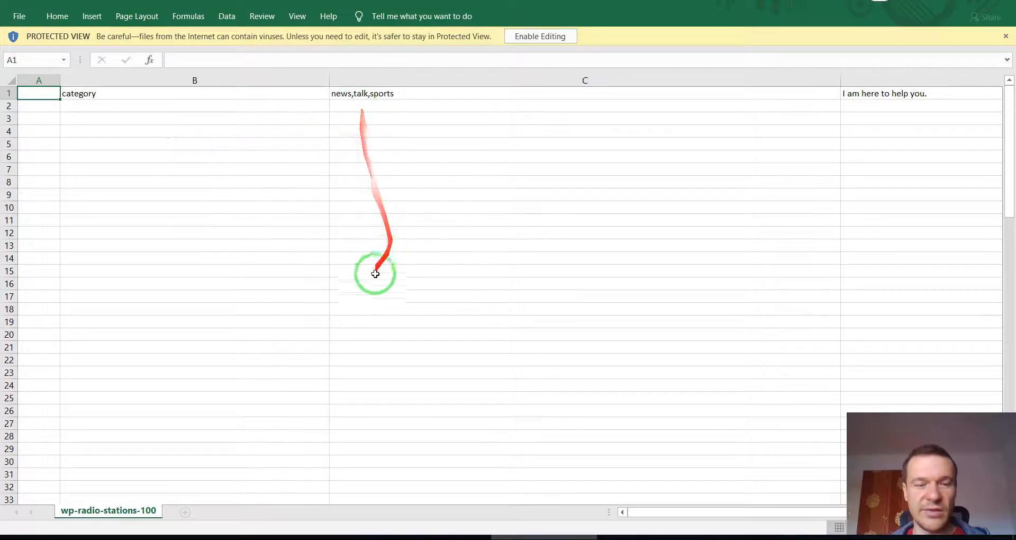
pyautogui.click(442, 536)
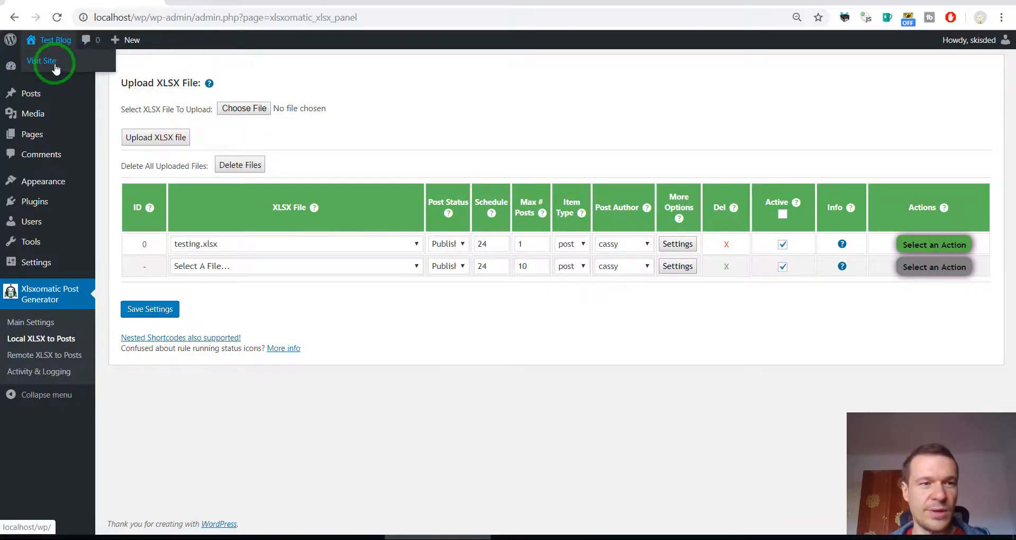
pyautogui.click(236, 1)
pyautogui.scroll(-7, 276, 291)
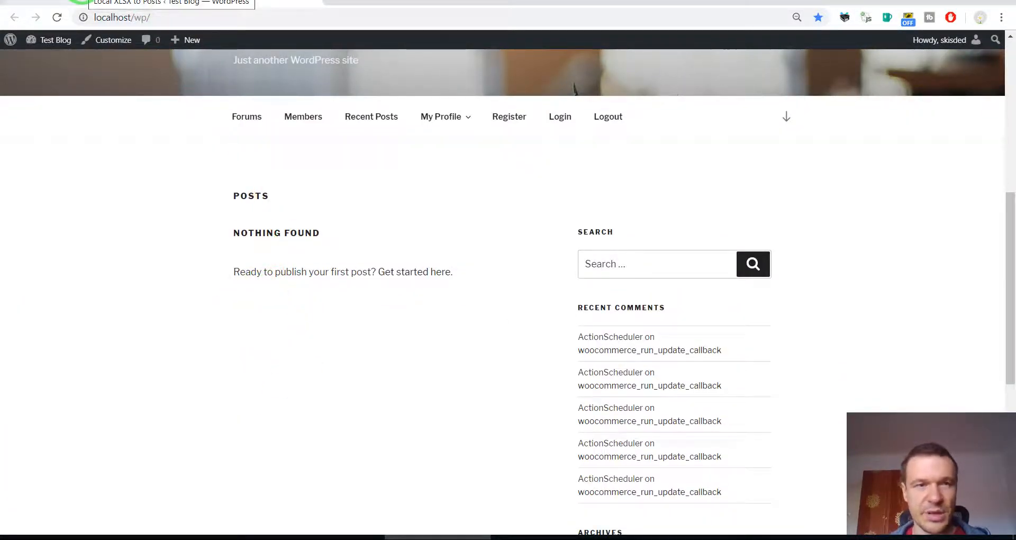
pyautogui.click(80, 1)
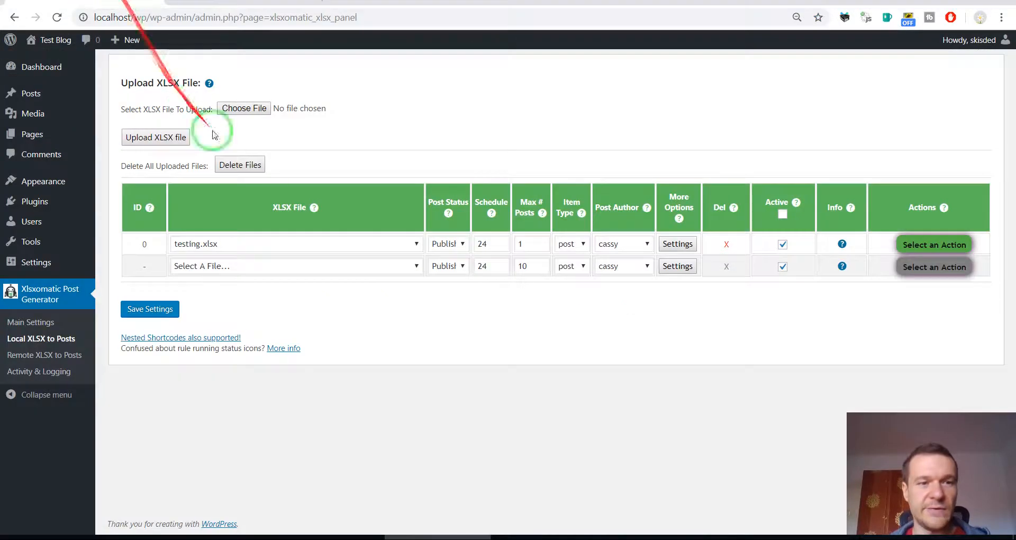
# Examine the advanced settings of rule 0, including the column options for Auto Add Categories.
pyautogui.click(680, 246)
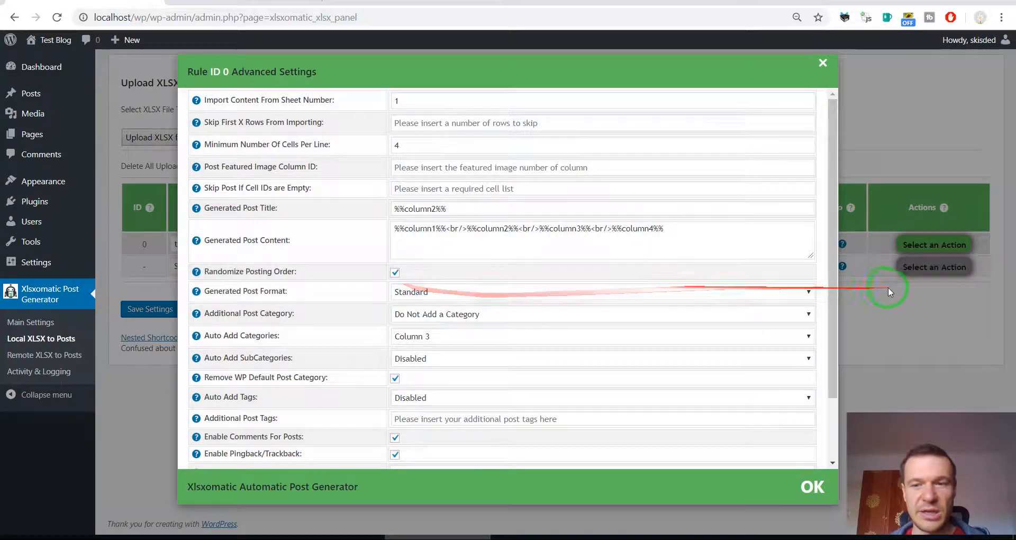
pyautogui.click(887, 290)
pyautogui.click(677, 243)
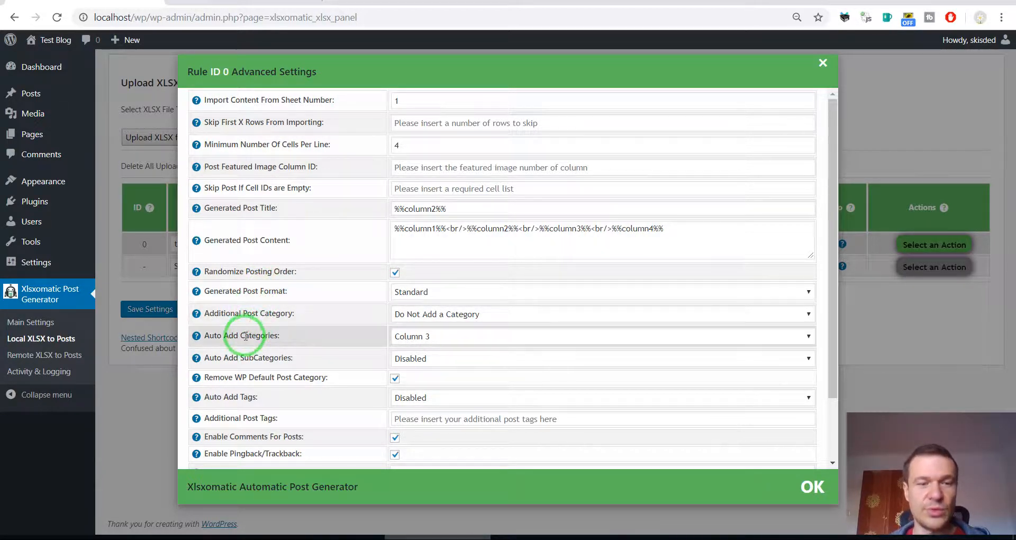
pyautogui.click(439, 337)
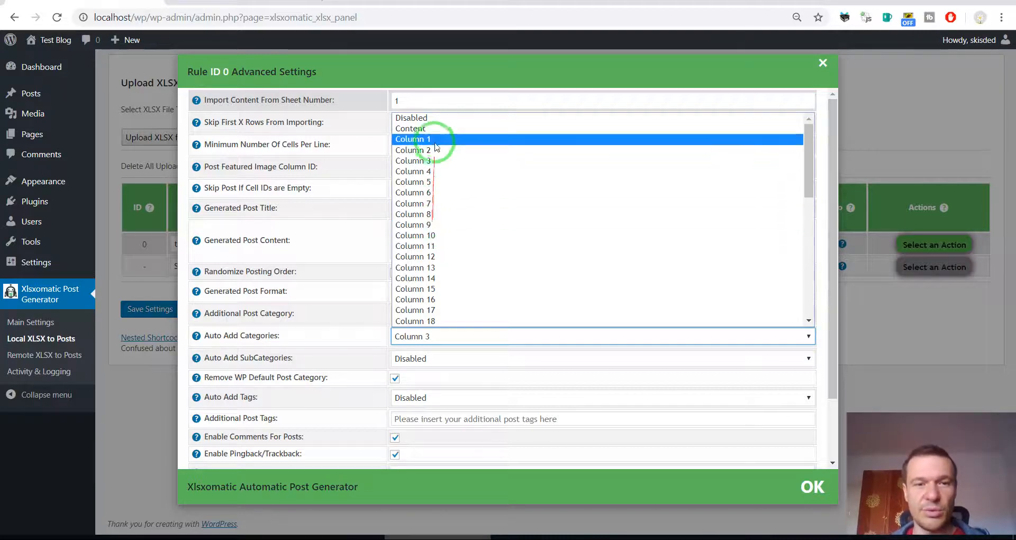
pyautogui.click(206, 407)
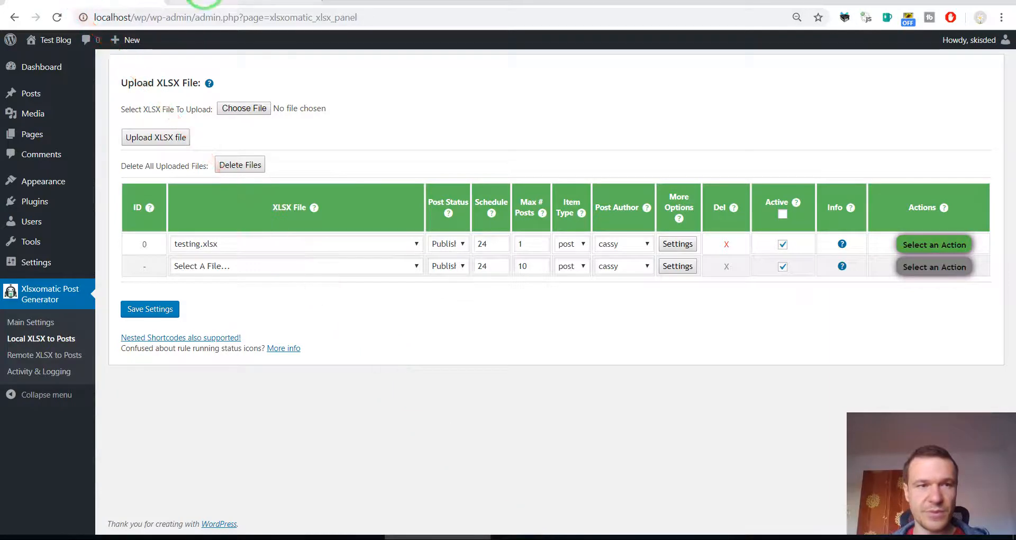
# Check the title and category cells in columns B and C of the spreadsheet, and return to the import rules.
pyautogui.click(30, 93)
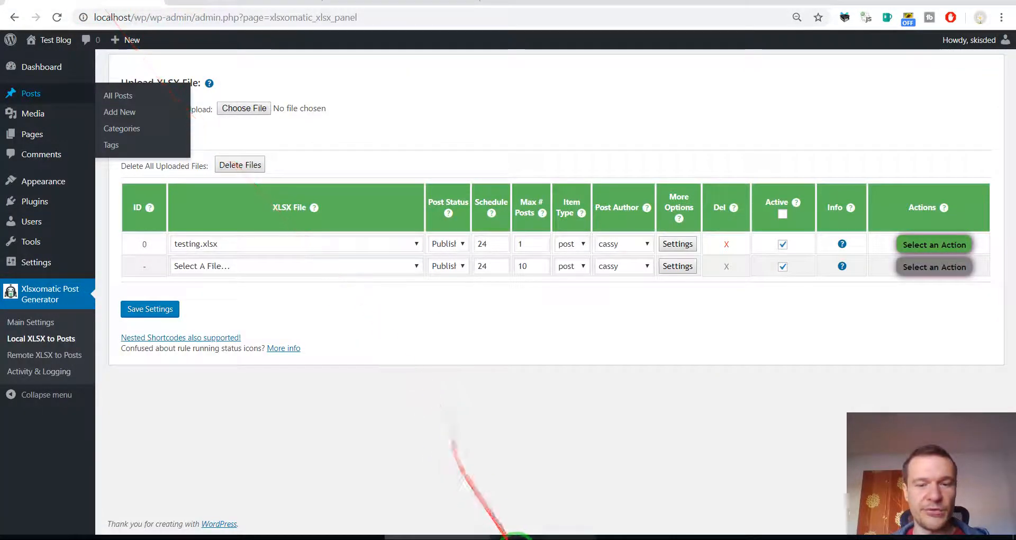
pyautogui.click(516, 537)
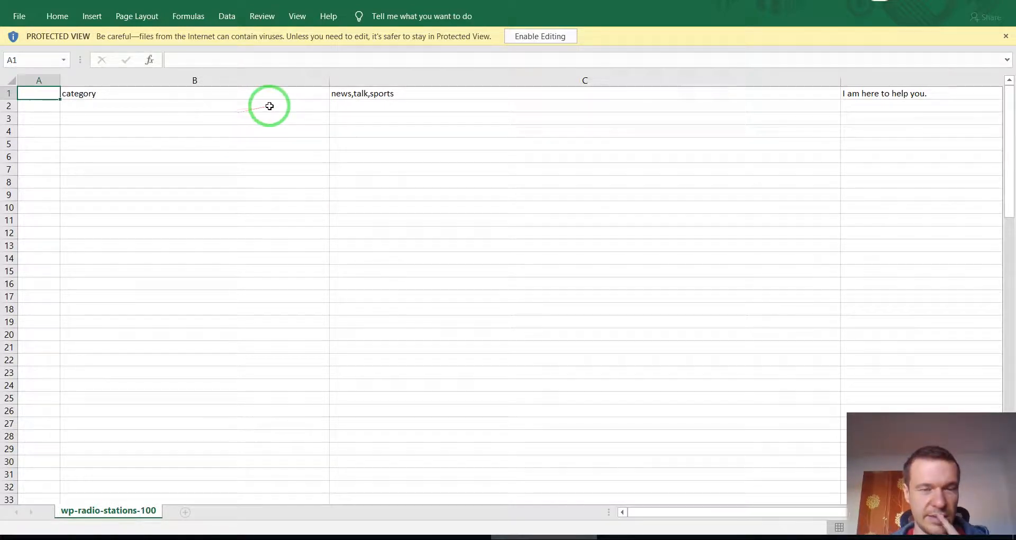
pyautogui.click(211, 142)
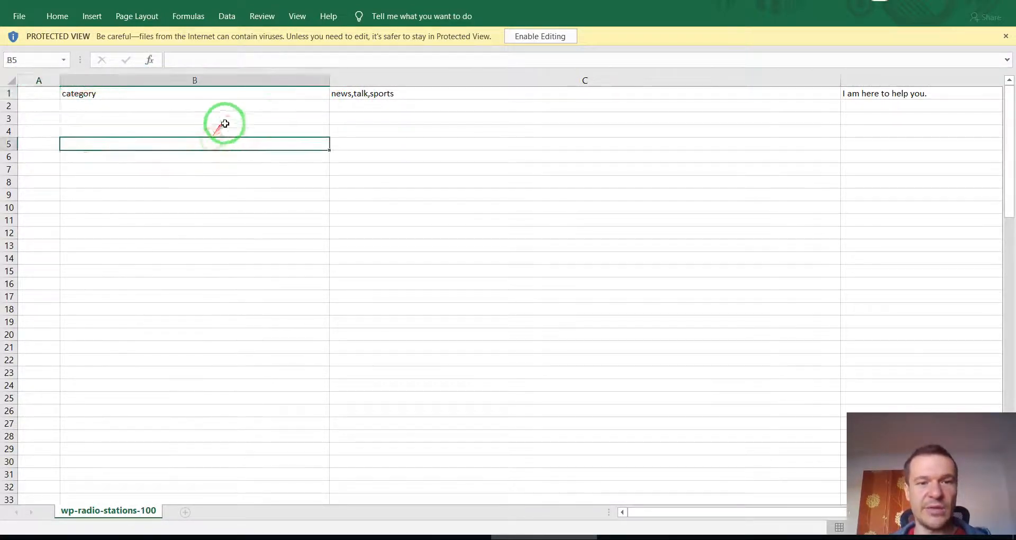
pyautogui.click(390, 95)
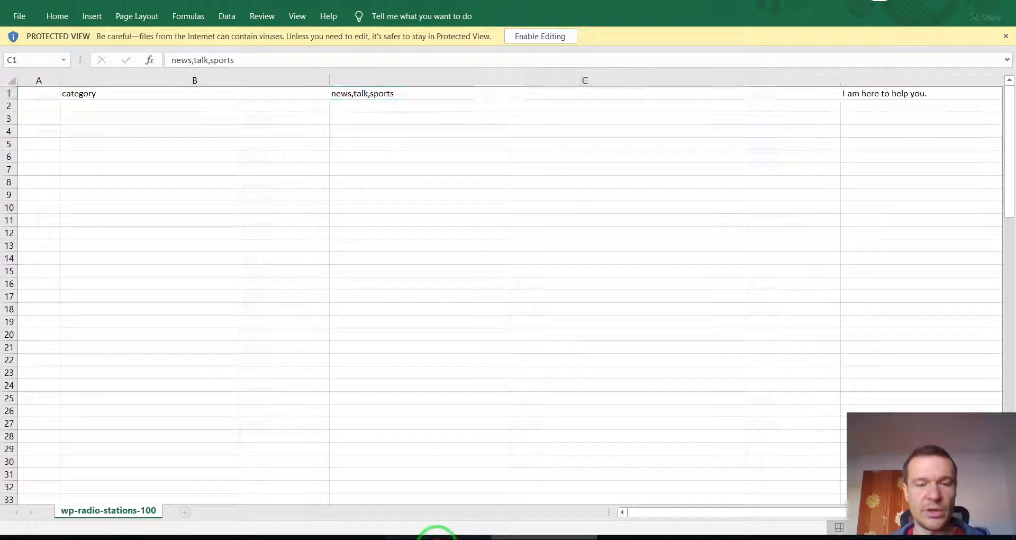
pyautogui.click(431, 536)
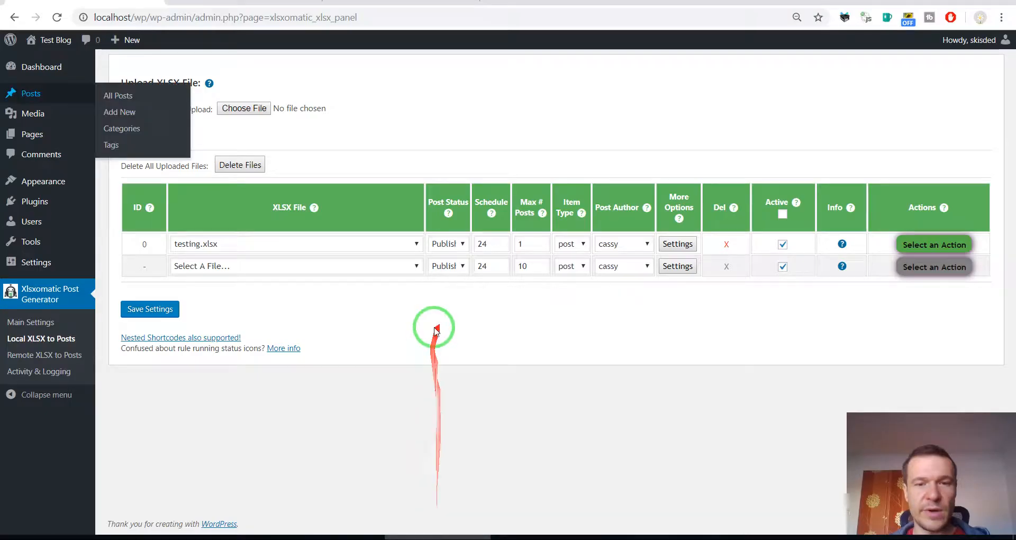
# Compare rule 0's advanced settings with the spreadsheet and set Auto Add Categories to Column 3.
pyautogui.click(669, 252)
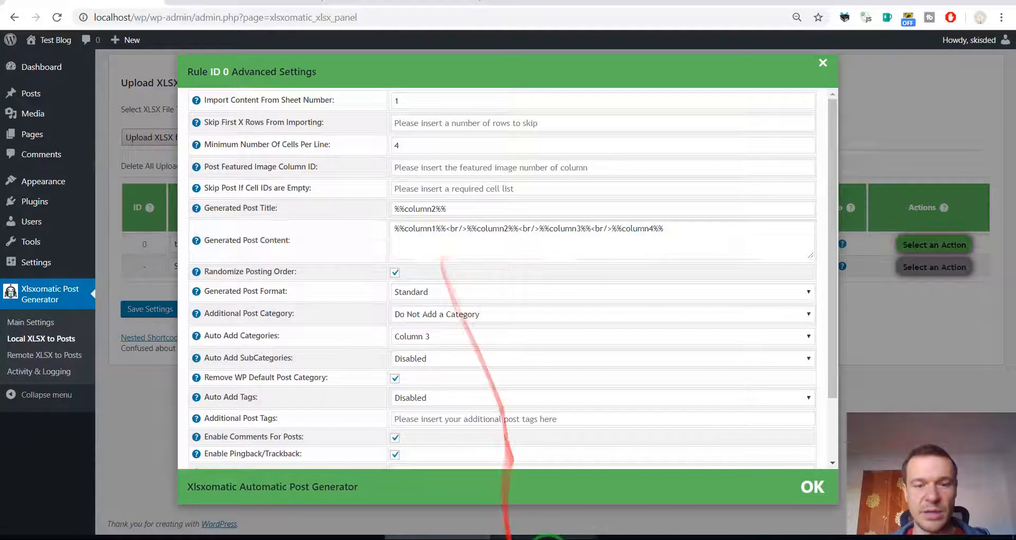
pyautogui.click(537, 536)
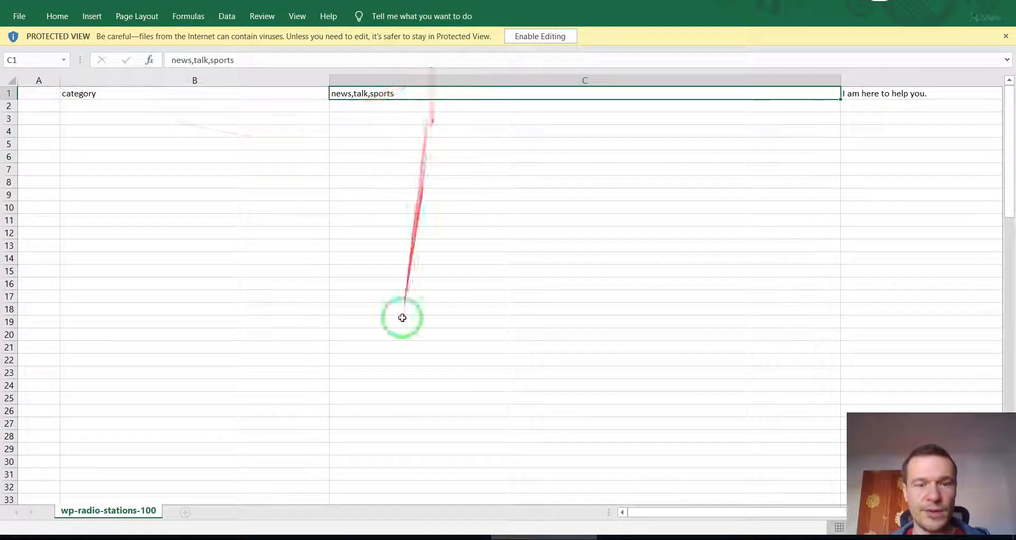
pyautogui.click(420, 536)
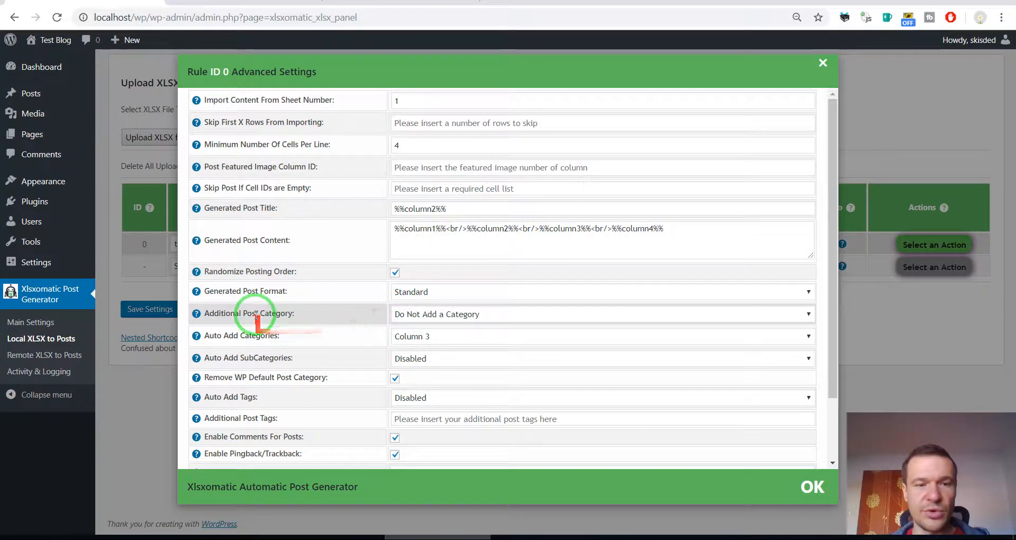
pyautogui.click(391, 337)
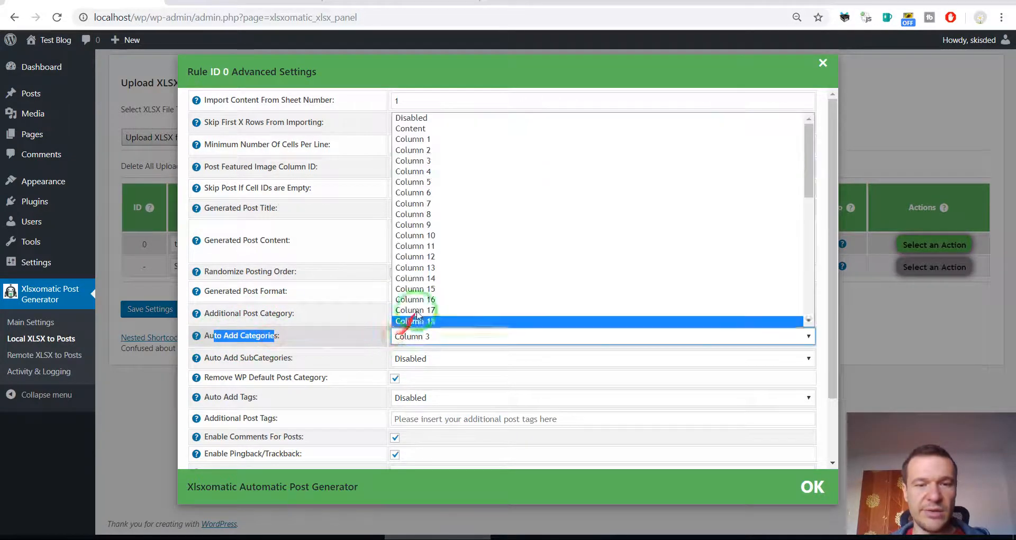
pyautogui.click(427, 164)
pyautogui.click(423, 339)
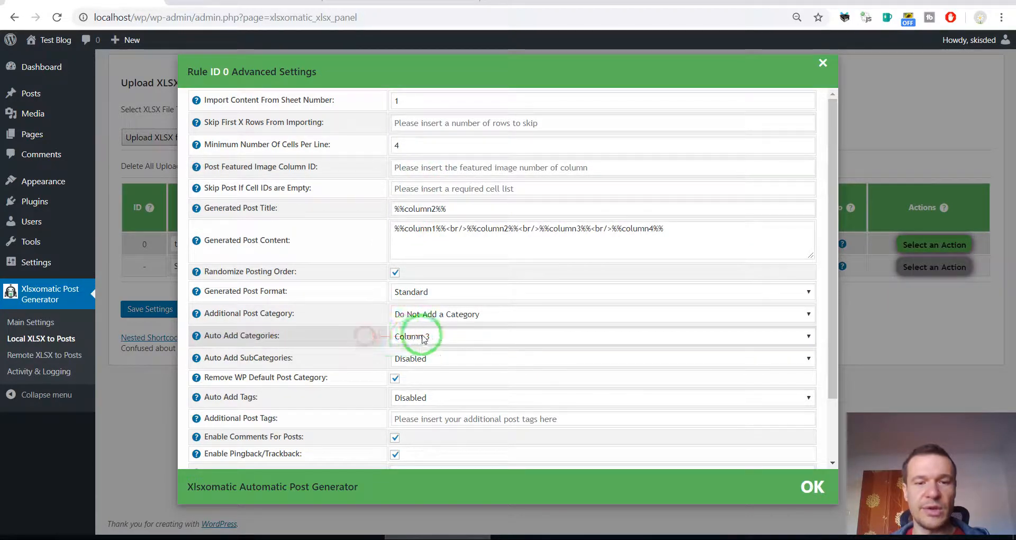
# Save the import settings and run rule 0 for testing.xlsx.
pyautogui.click(151, 307)
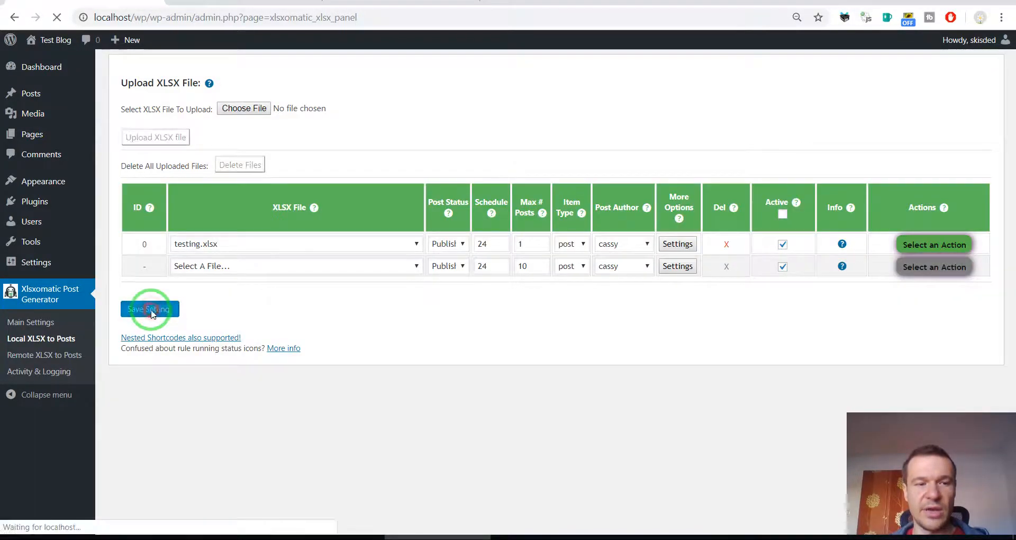
pyautogui.click(935, 245)
pyautogui.click(916, 265)
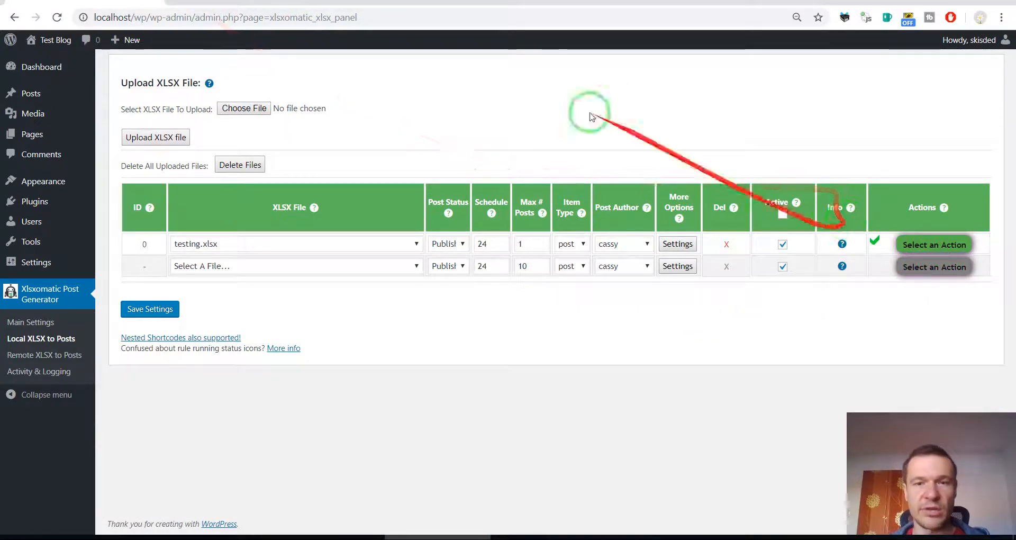
# Compare the generated post's categories in the posts list with cell C1 of the spreadsheet, and return to the import rules.
pyautogui.click(43, 98)
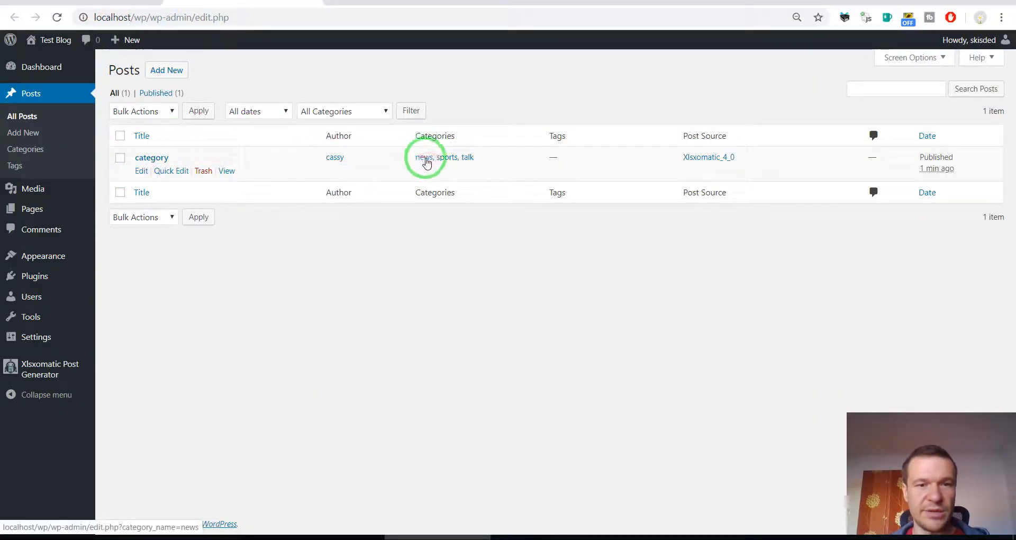
pyautogui.click(548, 537)
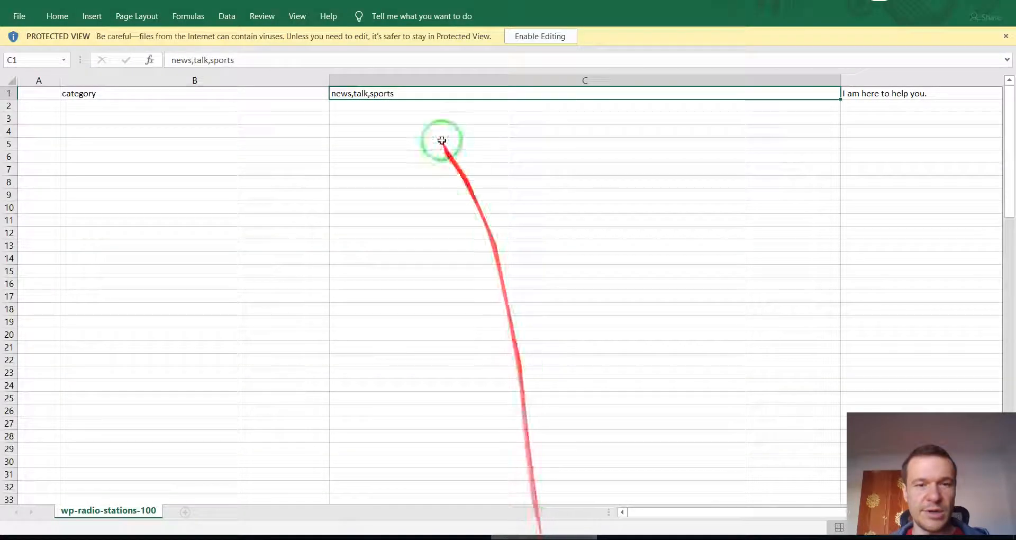
pyautogui.click(418, 536)
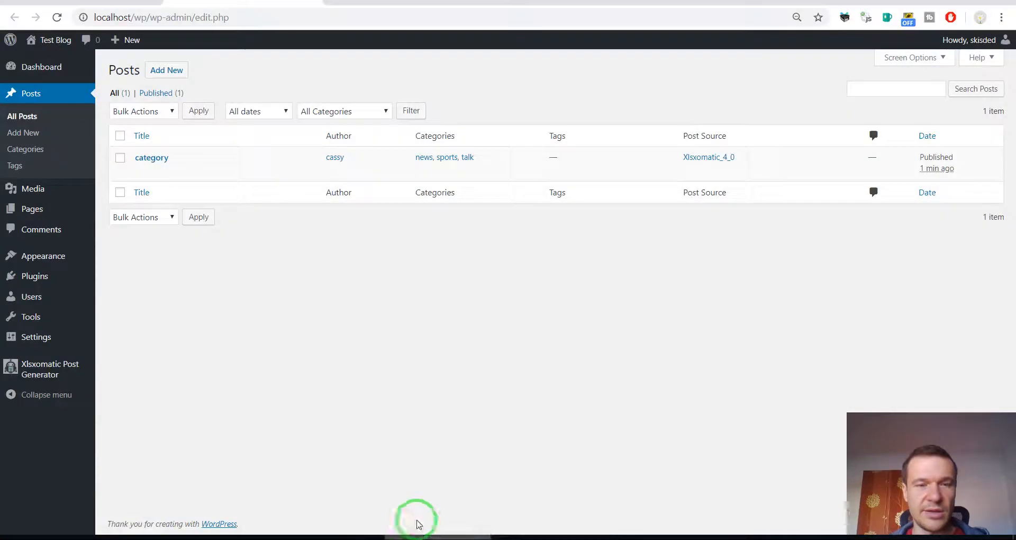
pyautogui.click(145, 2)
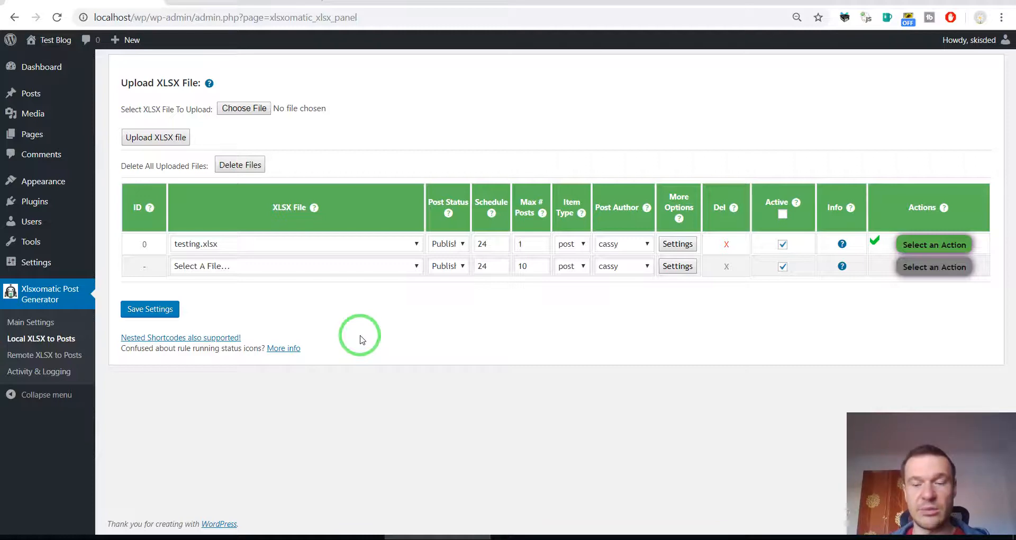
# In rule 0's advanced settings, set Auto Add Categories to Column 2 and Auto Add SubCategories to Column 3.
pyautogui.click(675, 247)
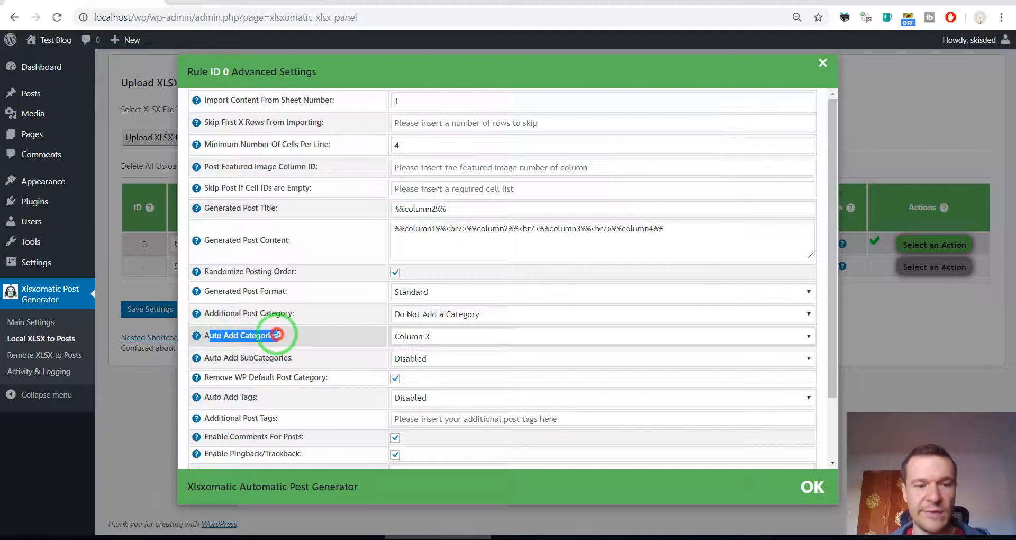
pyautogui.click(213, 357)
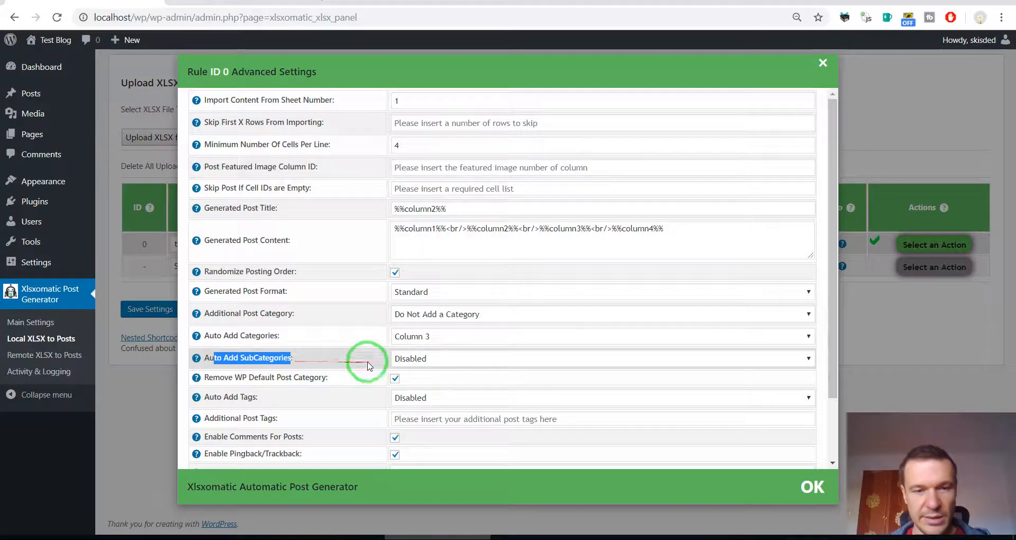
pyautogui.click(529, 537)
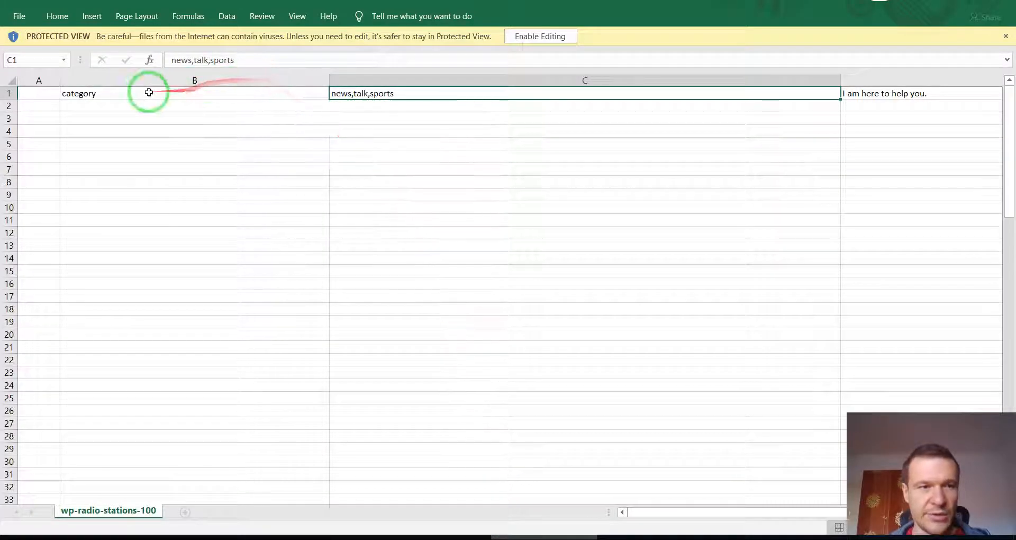
pyautogui.click(445, 537)
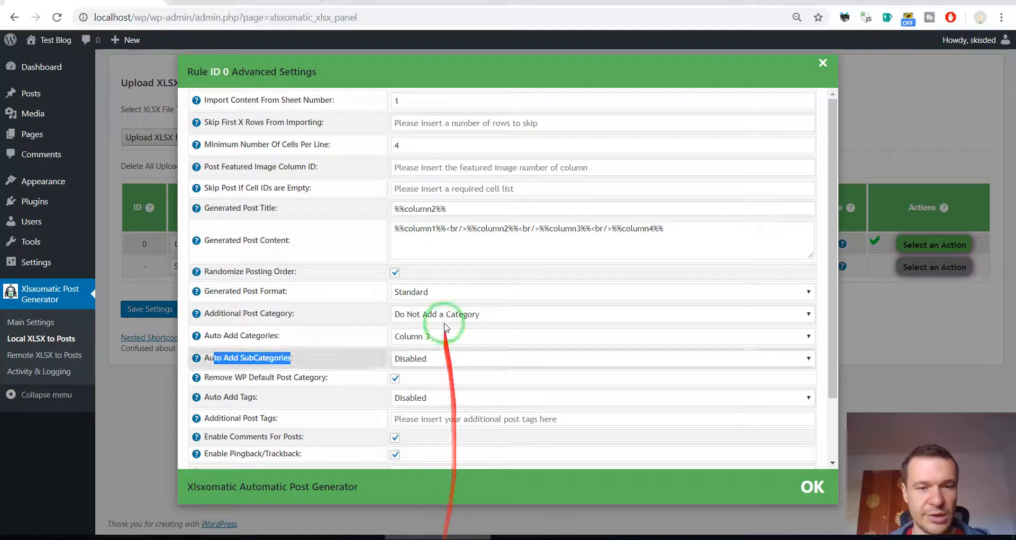
pyautogui.click(410, 337)
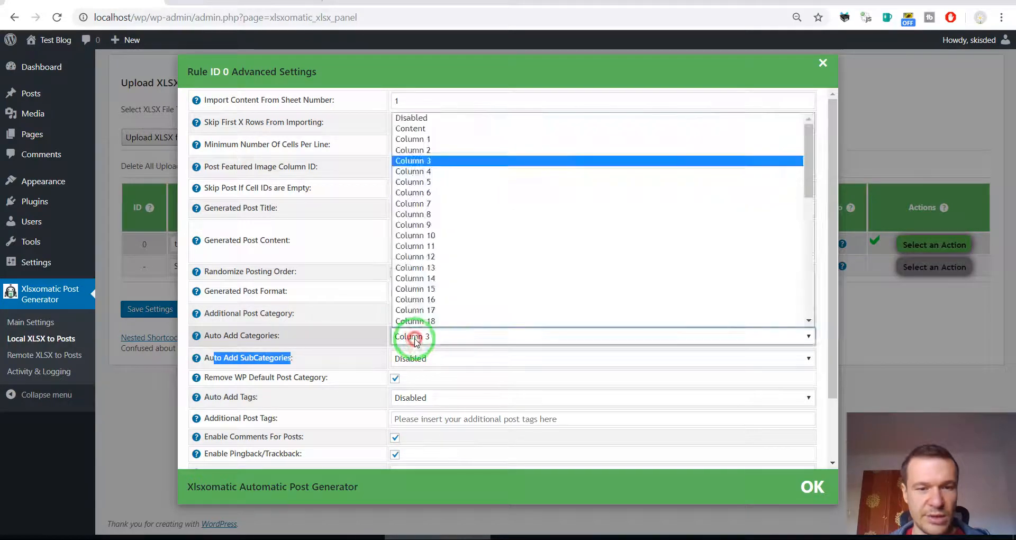
pyautogui.click(425, 151)
pyautogui.click(420, 358)
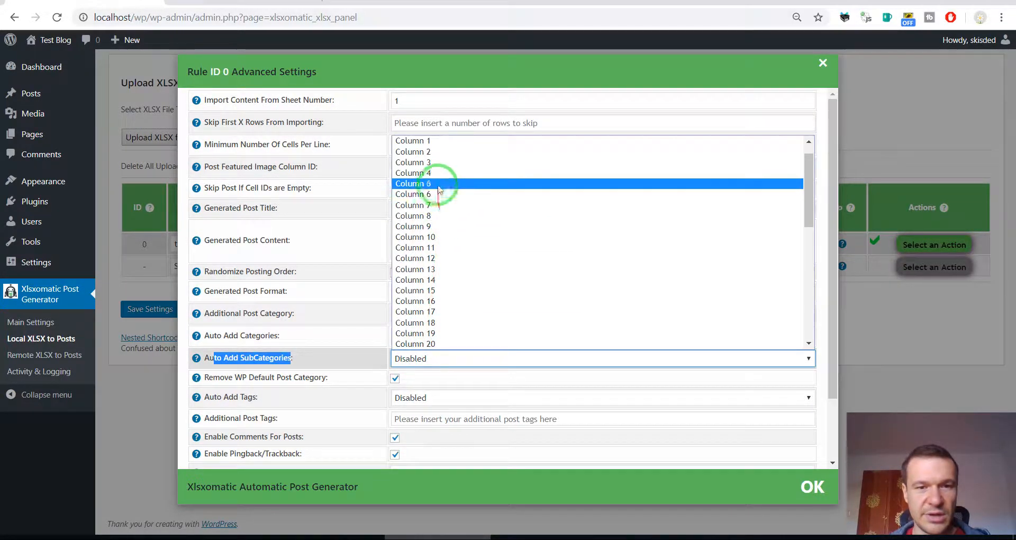
pyautogui.click(426, 162)
# Check in the spreadsheet which cells of columns B and C supply the parent category and the subcategories.
pyautogui.click(519, 537)
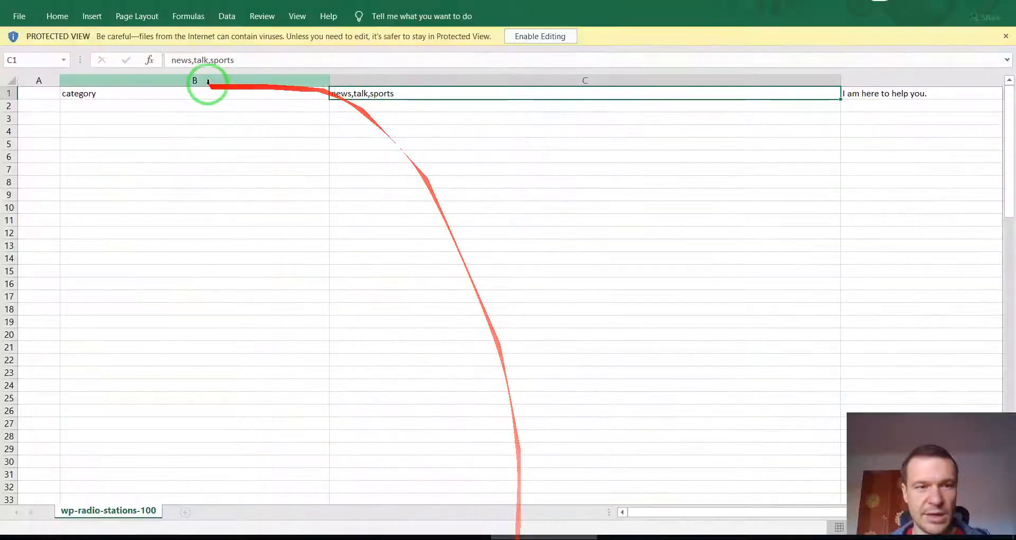
pyautogui.click(99, 94)
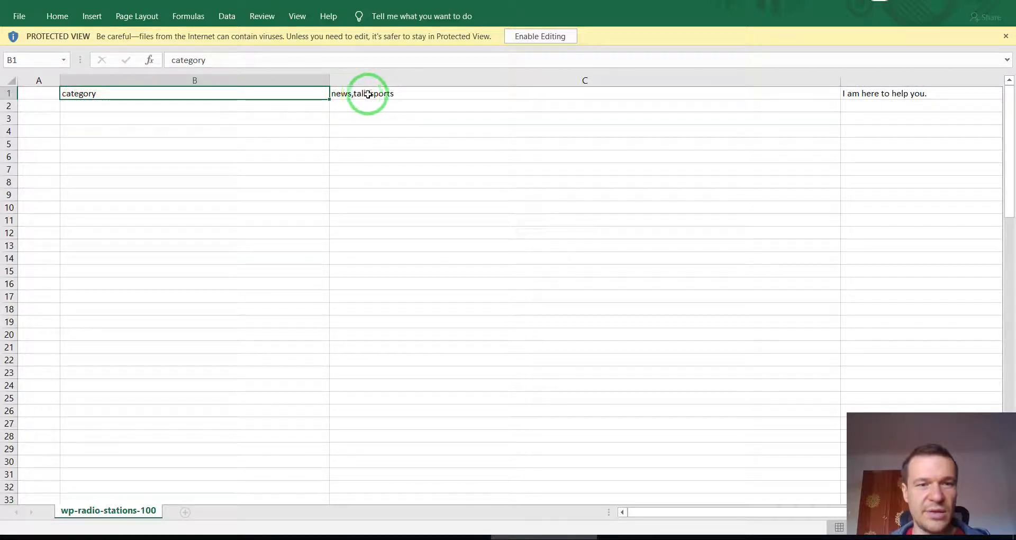
pyautogui.click(418, 537)
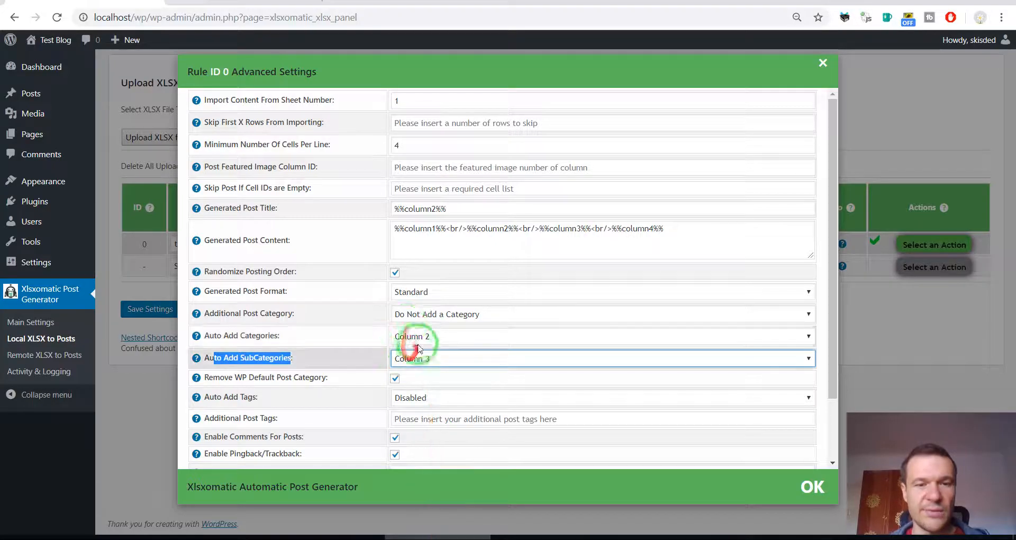
# Save the import settings and permanently delete all posts generated by rule 0.
pyautogui.click(146, 308)
pyautogui.click(159, 312)
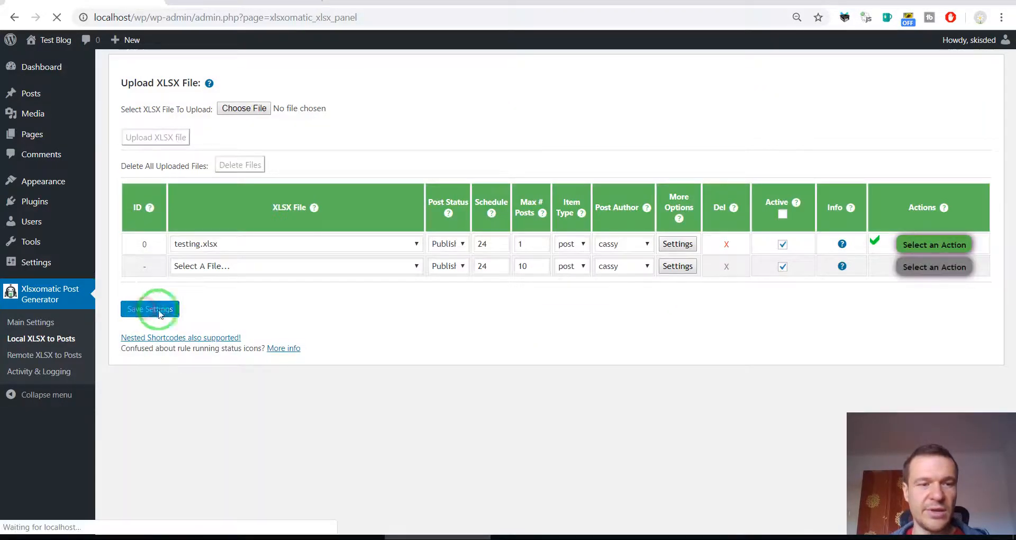
pyautogui.click(934, 246)
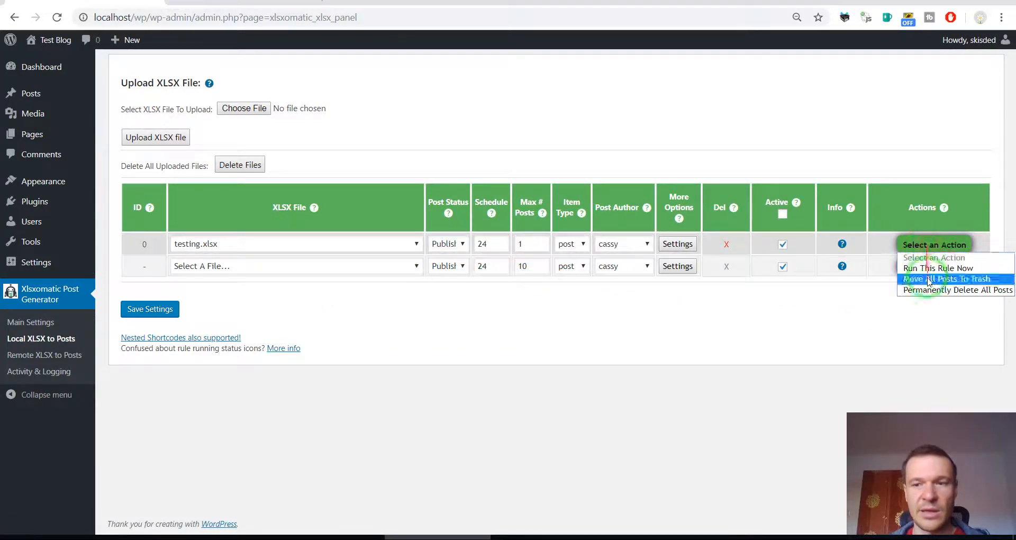
pyautogui.click(925, 291)
pyautogui.press('Return')
# Run rule 0 for testing.xlsx again with the new category and subcategory columns.
pyautogui.click(911, 246)
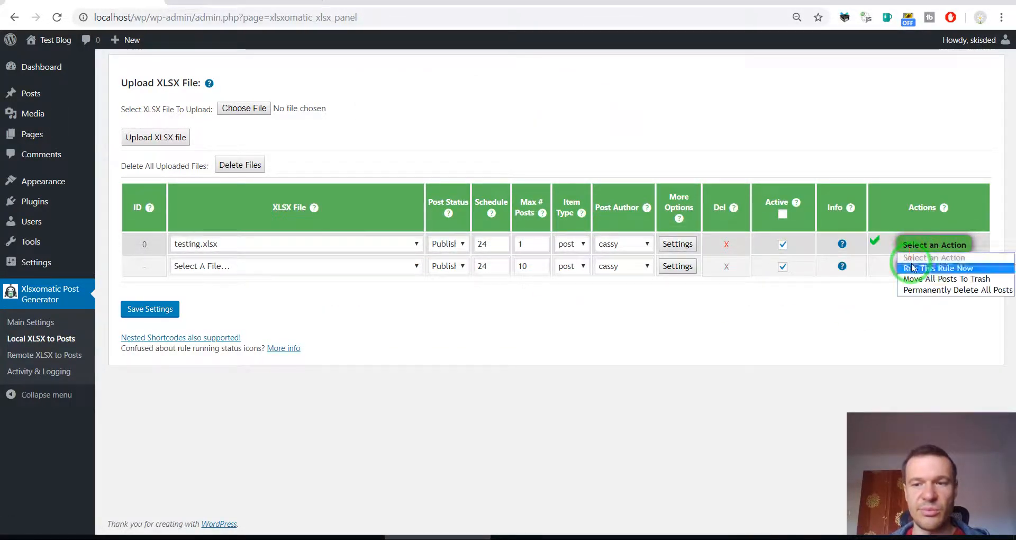
pyautogui.click(912, 267)
pyautogui.press('Return')
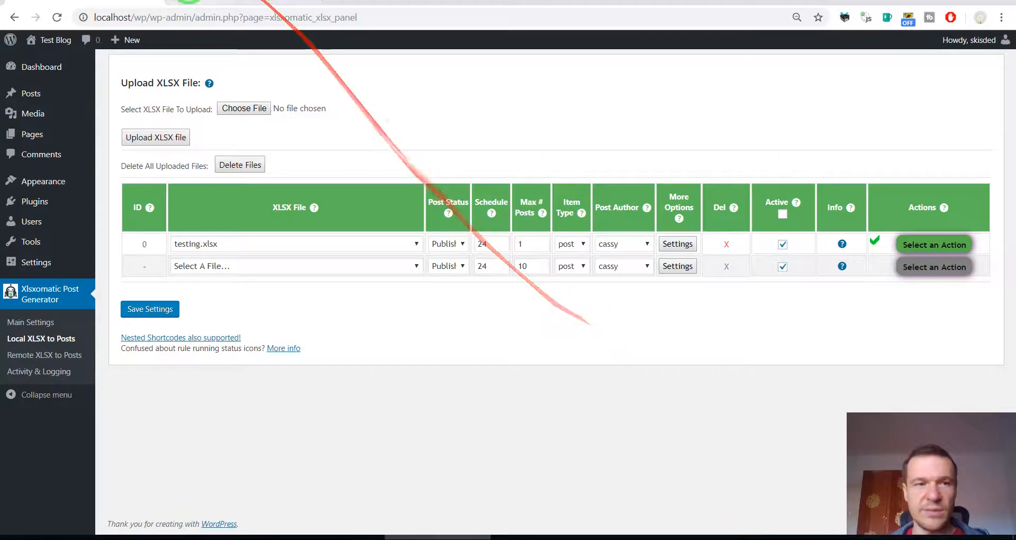
# Refresh the posts list to check the new post's categories, and examine the parent and child hierarchy on the Categories page.
pyautogui.click(192, 1)
pyautogui.click(55, 17)
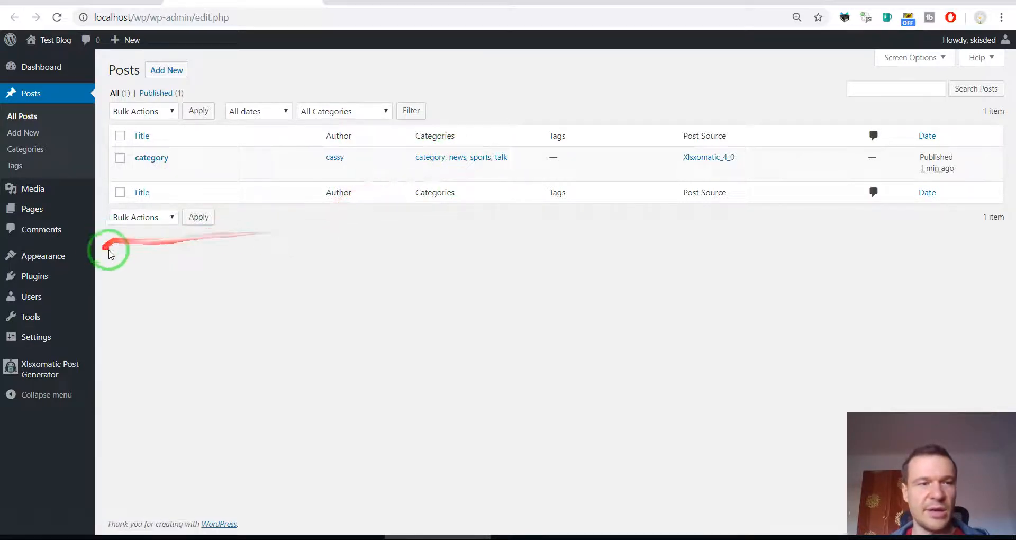
pyautogui.click(35, 153)
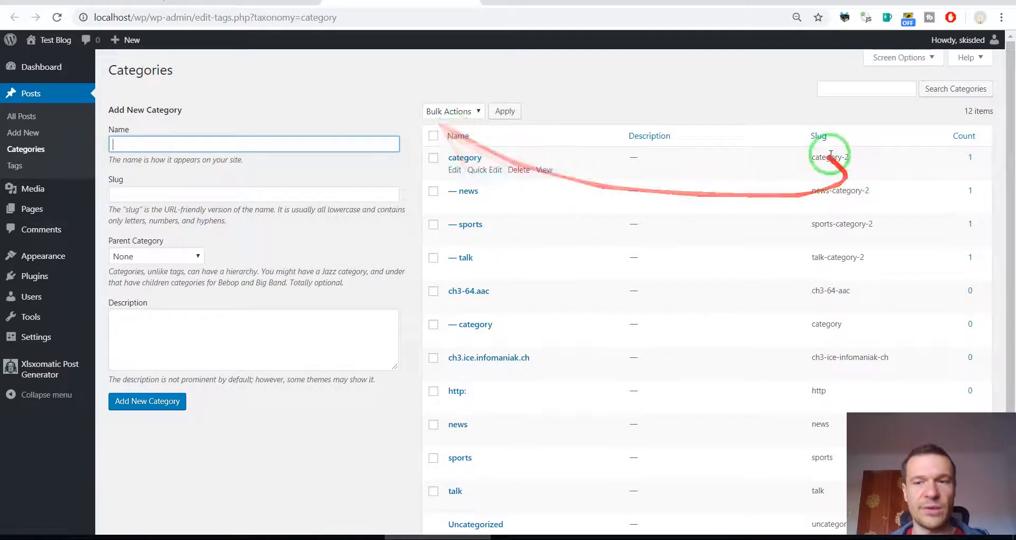
pyautogui.click(201, 1)
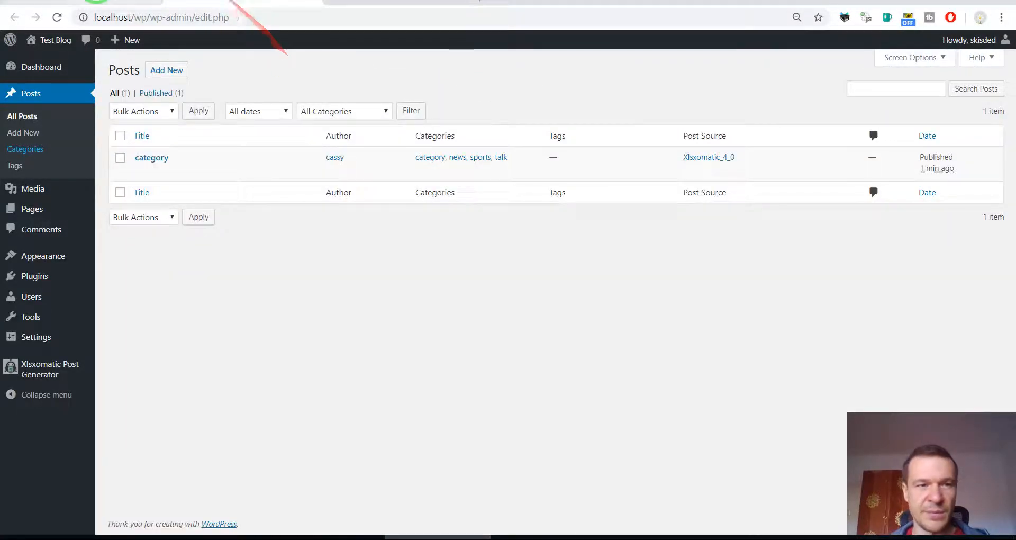
# Return to the import rules and permanently delete the posts generated by rule 0.
pyautogui.click(97, 1)
pyautogui.click(917, 247)
pyautogui.click(917, 291)
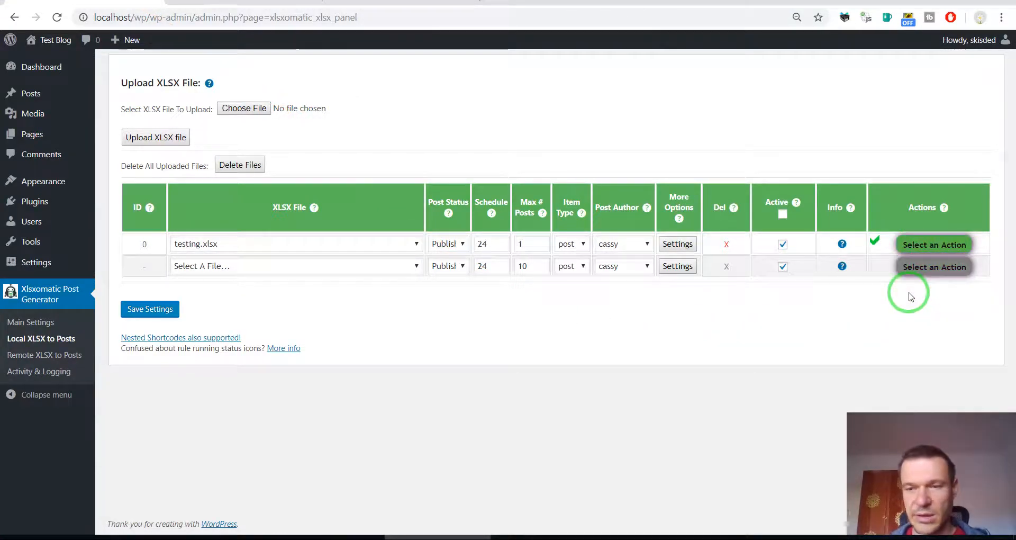
# Open rule 0's advanced settings and read the help on the Post Custom Taxonomies syntax.
pyautogui.click(677, 243)
pyautogui.scroll(-1, 365, 371)
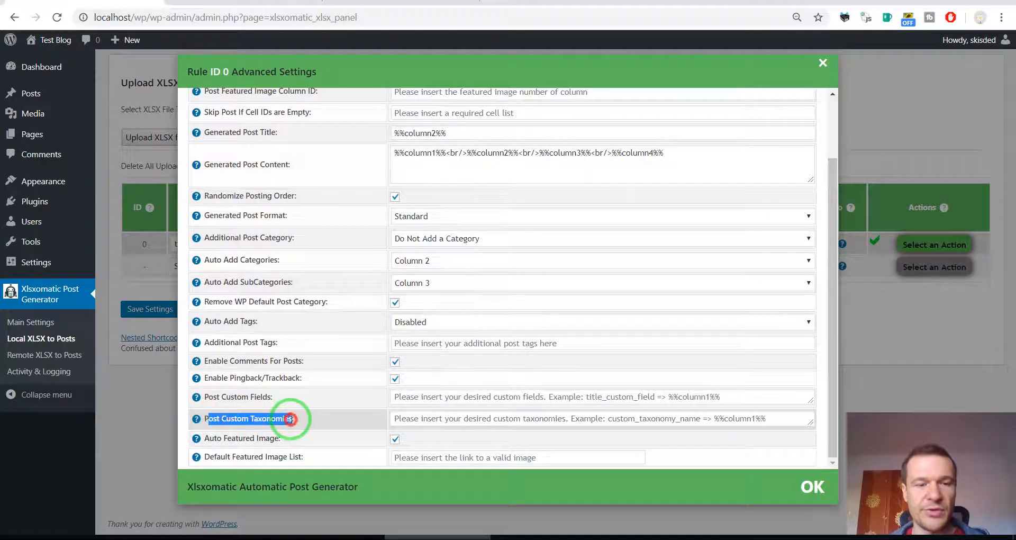
pyautogui.click(211, 419)
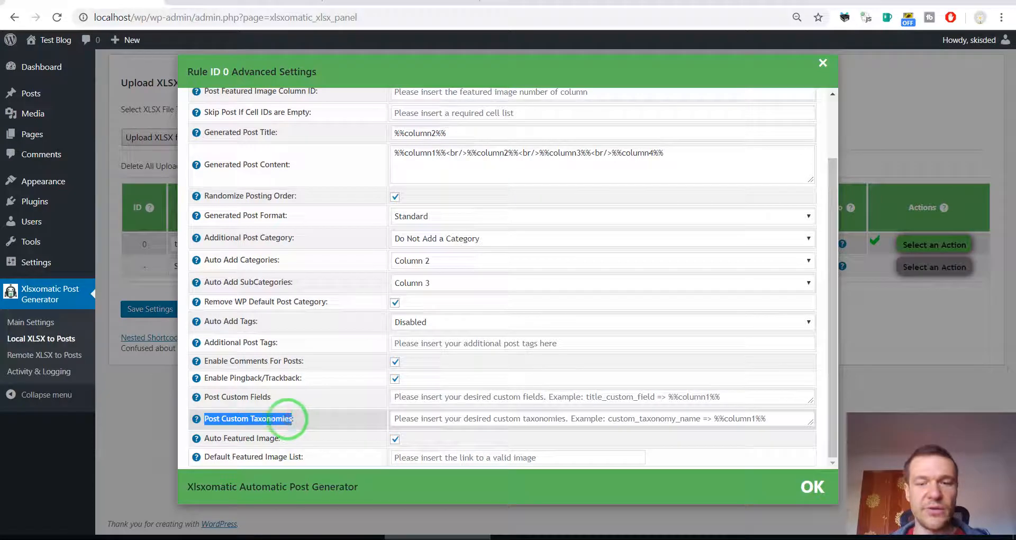
pyautogui.moveTo(194, 417)
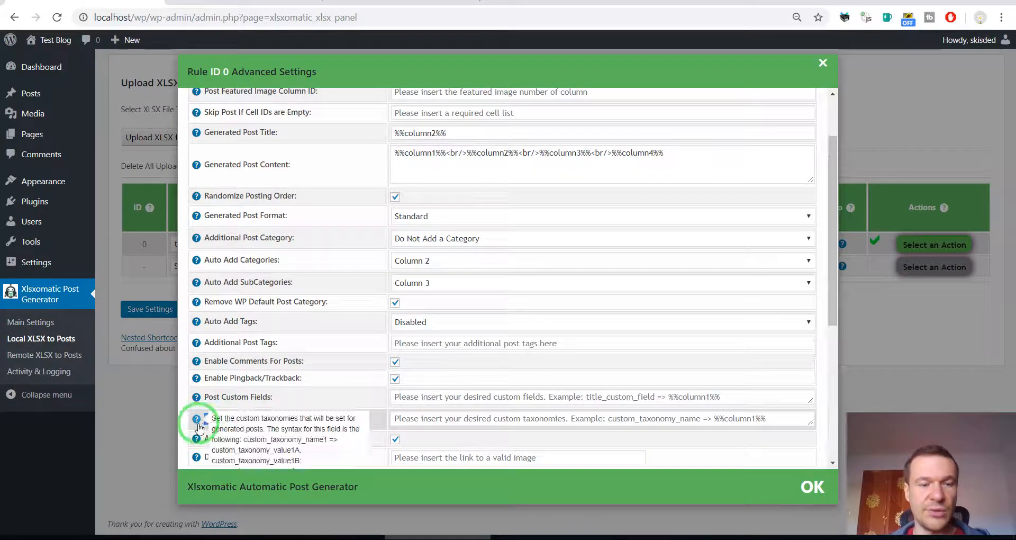
pyautogui.scroll(-5, 259, 428)
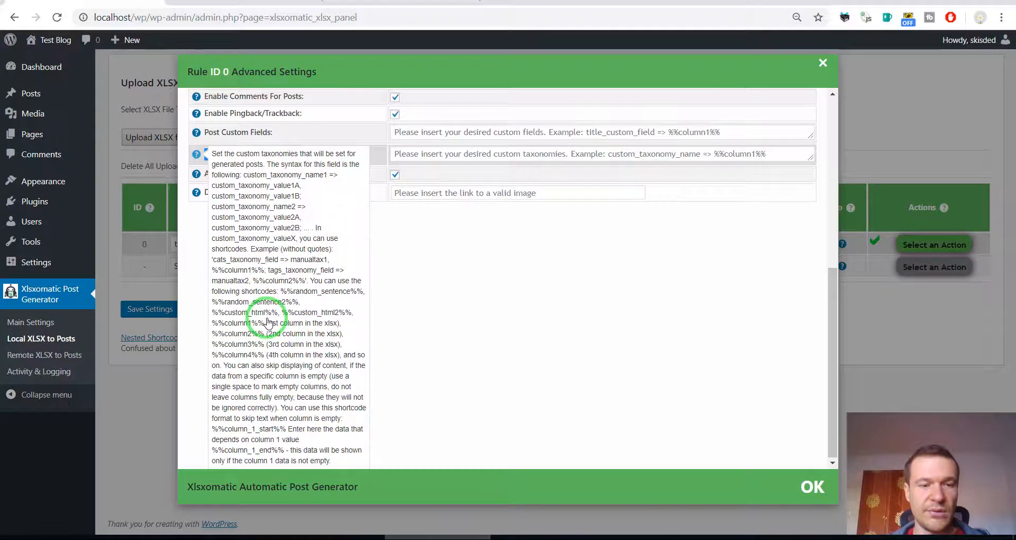
pyautogui.scroll(2, 268, 322)
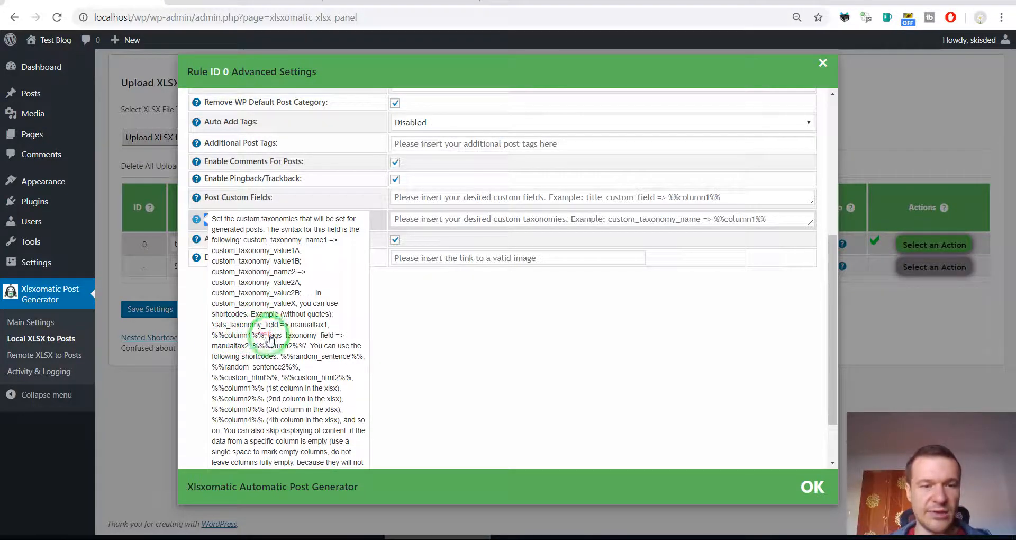
# Copy the example "tags_taxonomy_field => manualtax2" from the help text into Post Custom Taxonomies.
pyautogui.moveTo(269, 335); pyautogui.dragTo(250, 350)
pyautogui.hotkey('ctrl', 'c')
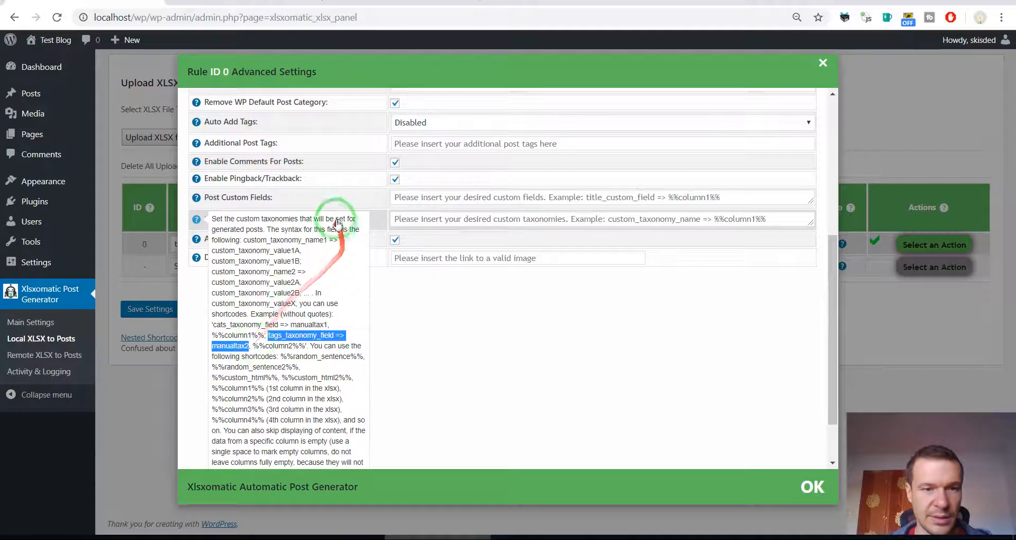
pyautogui.scroll(4, 344, 213)
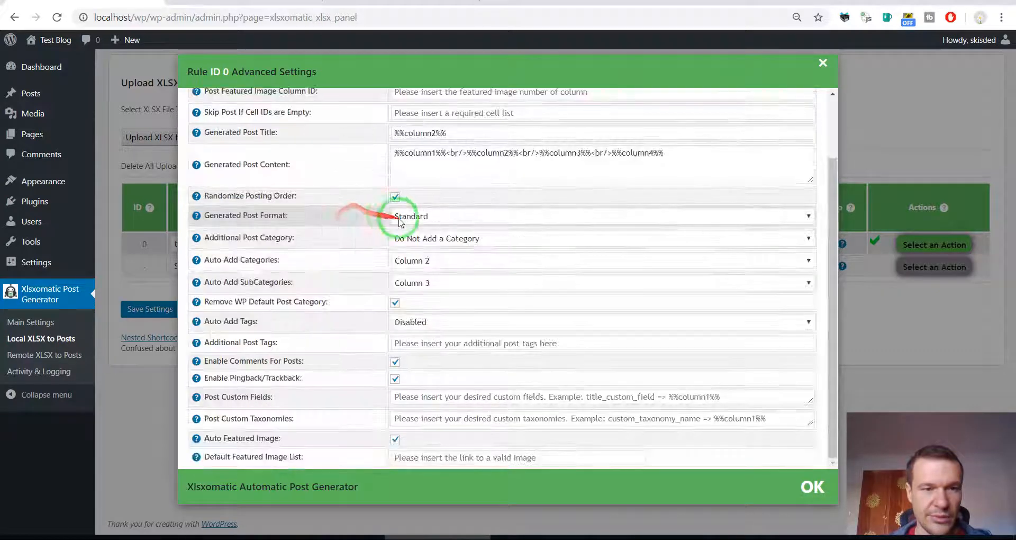
pyautogui.click(410, 418)
pyautogui.hotkey('ctrl', 'v')
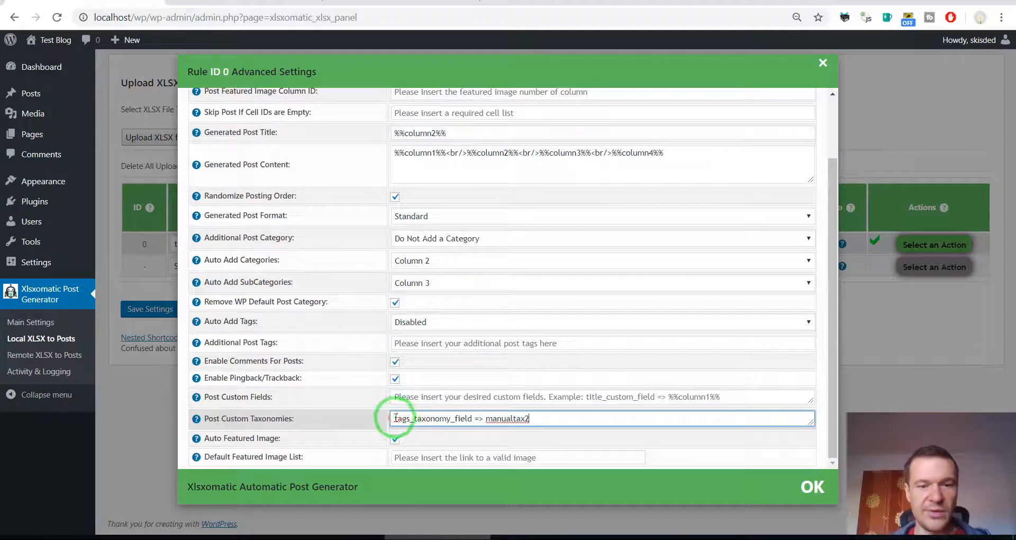
# Replace the taxonomy name in the Post Custom Taxonomies entry with %%column1%%.
pyautogui.moveTo(396, 418); pyautogui.dragTo(469, 418)
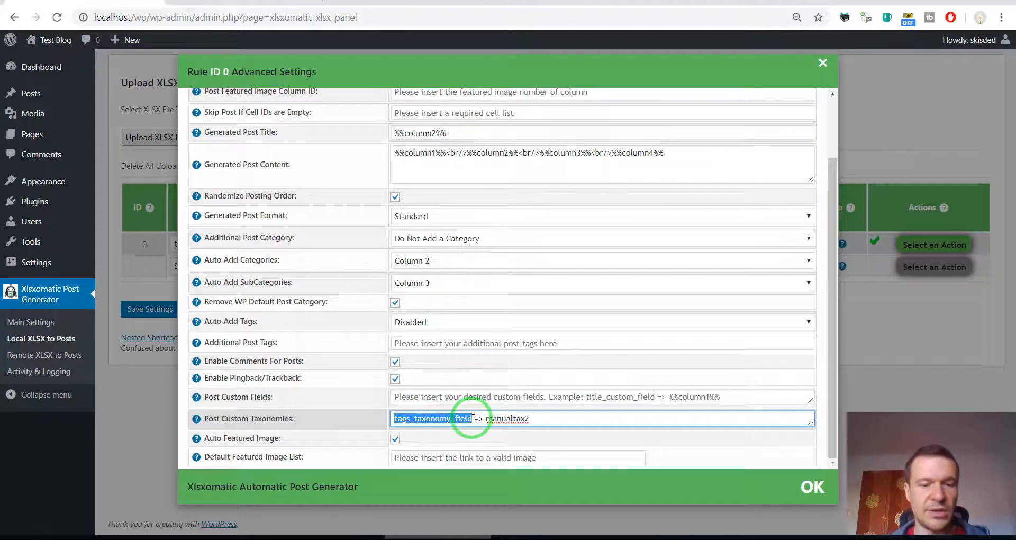
pyautogui.write('%%')
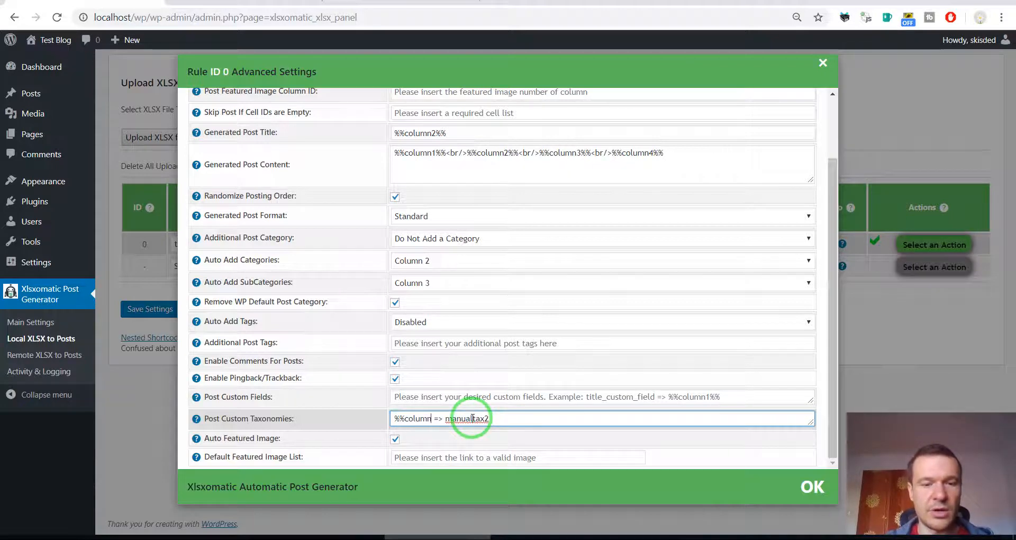
pyautogui.write('column_1%%')
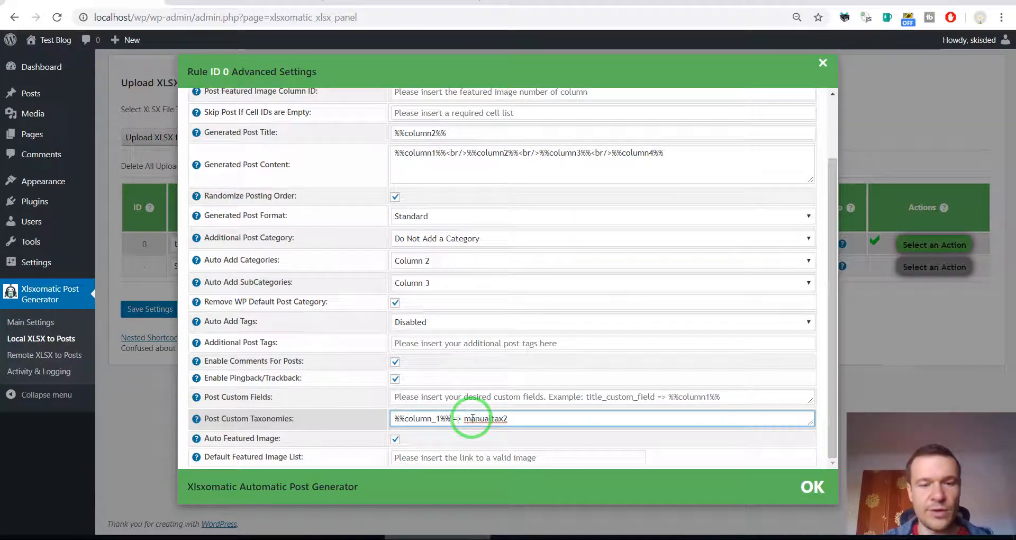
pyautogui.scroll(2, 336, 306)
pyautogui.scroll(-2, 336, 306)
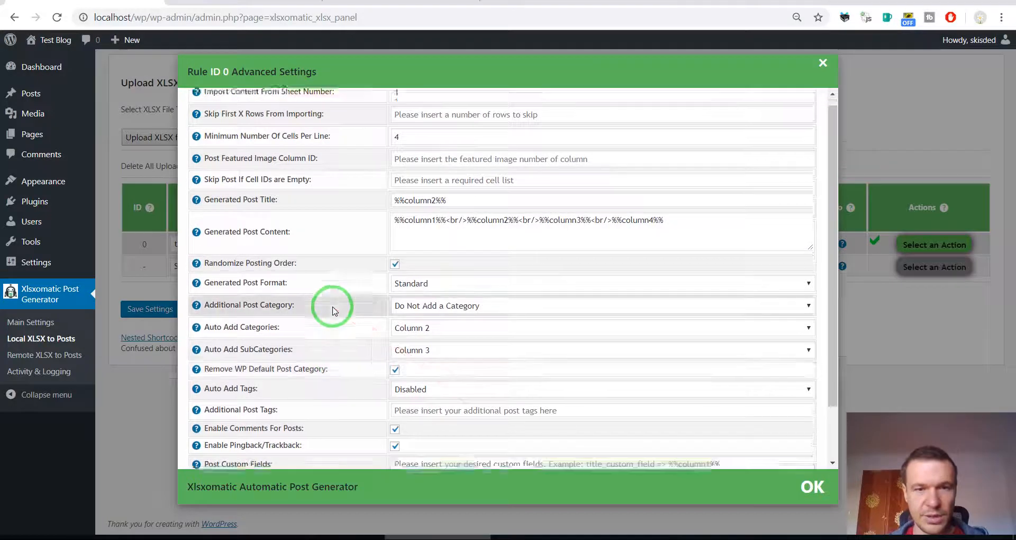
pyautogui.click(440, 418)
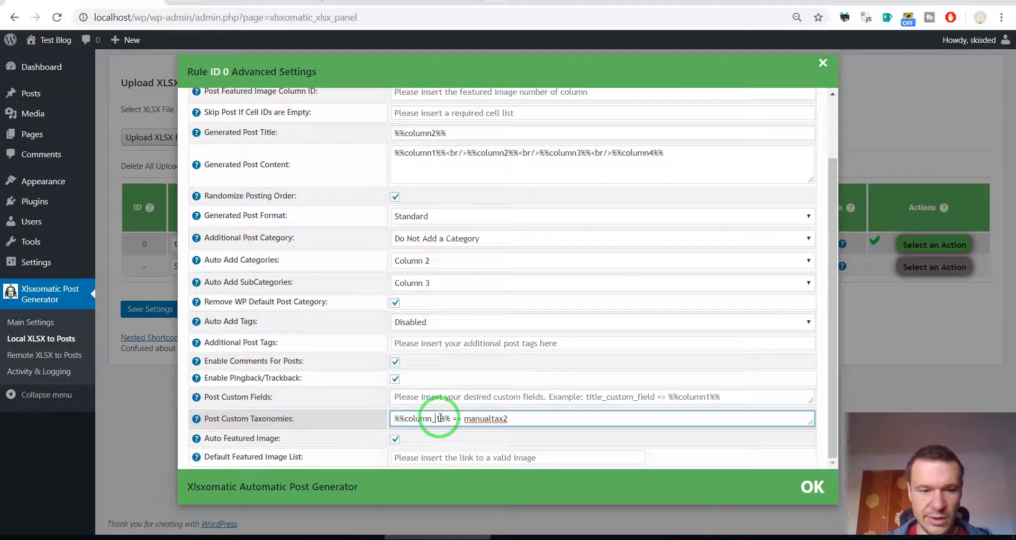
pyautogui.press('BackSpace')
# Replace the taxonomy value manualtax2 in Post Custom Taxonomies with %%column2%%.
pyautogui.click(403, 418)
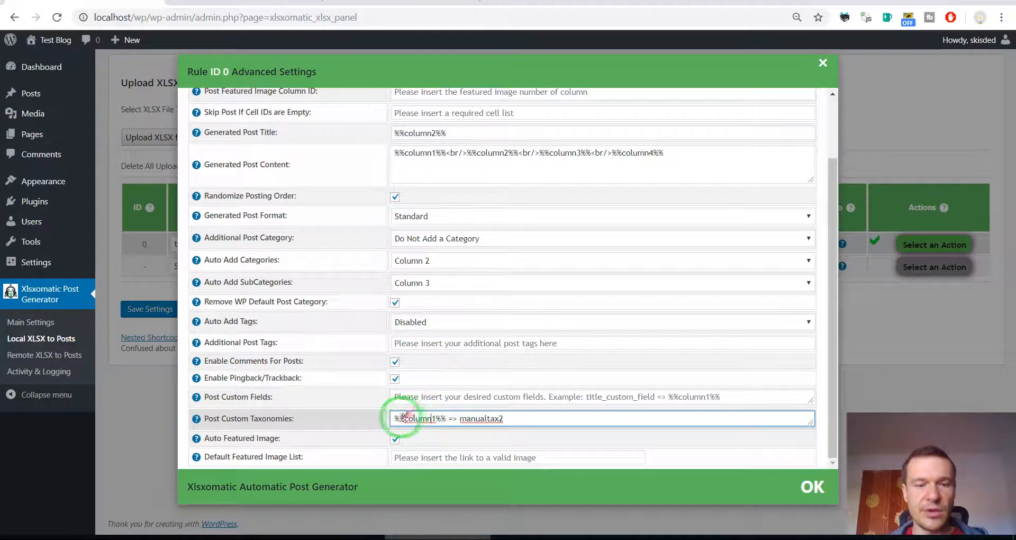
pyautogui.moveTo(397, 418); pyautogui.dragTo(504, 418)
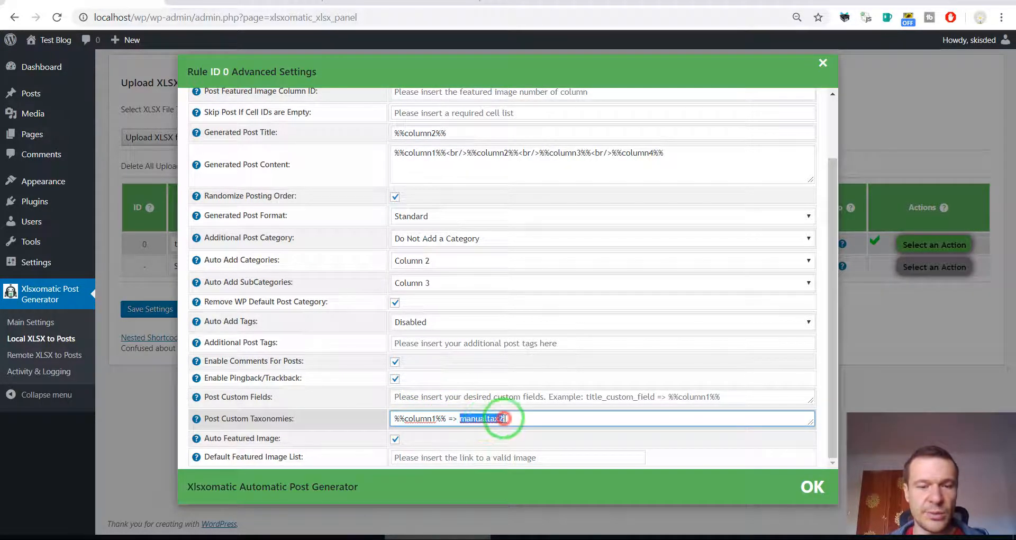
pyautogui.click(500, 418)
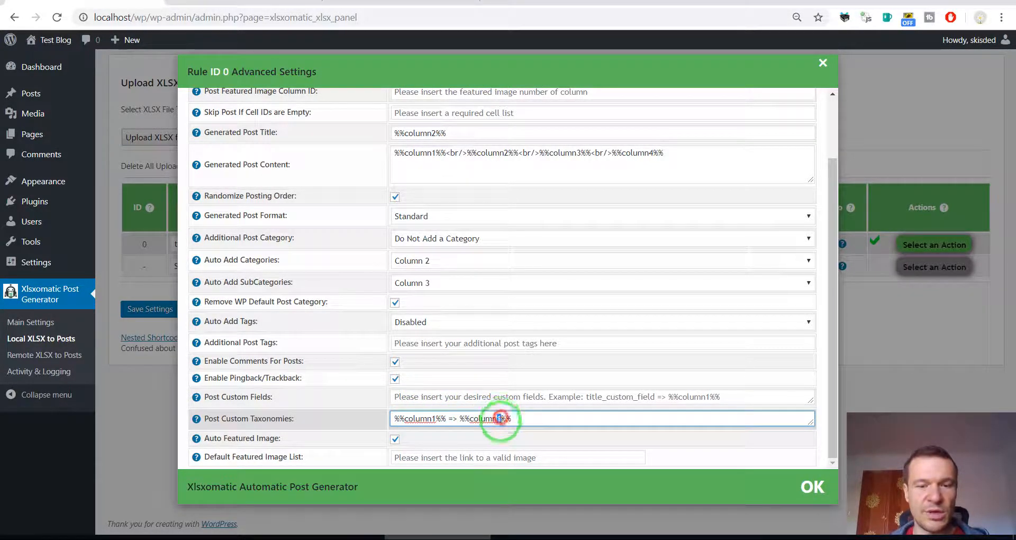
pyautogui.press('BackSpace')
pyautogui.write('2')
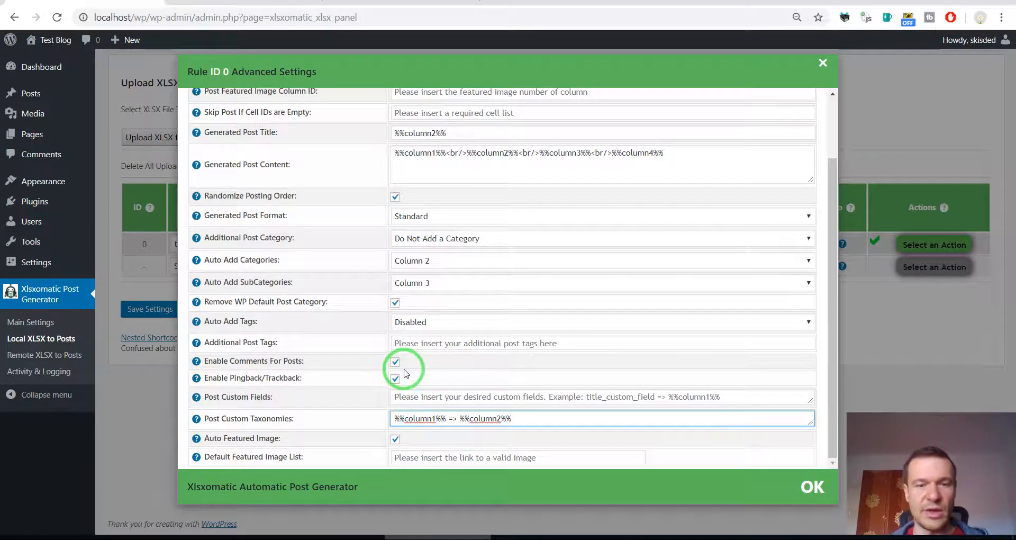
# Check the Post Custom Taxonomies help for how several taxonomy pairs are separated.
pyautogui.moveTo(394, 418); pyautogui.dragTo(443, 418)
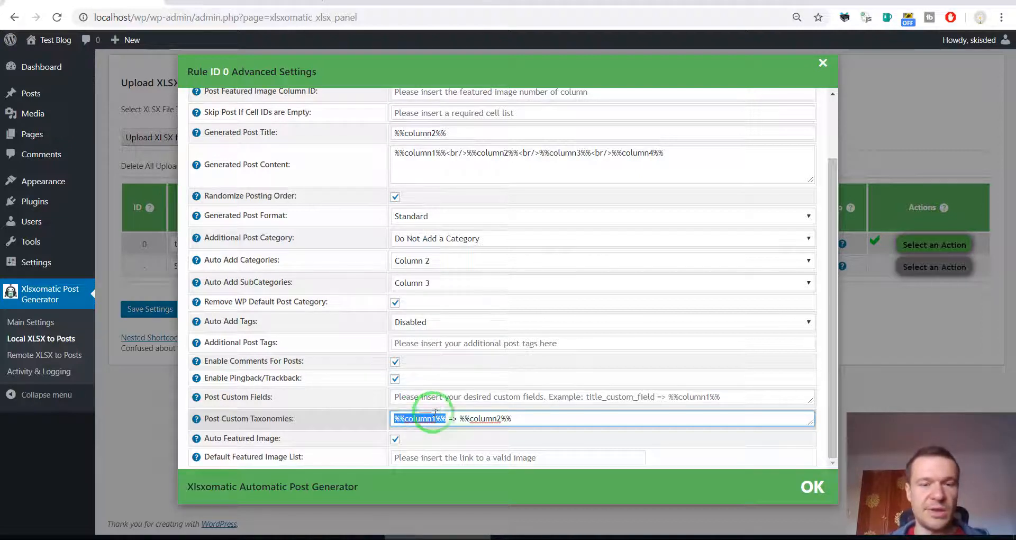
pyautogui.moveTo(196, 417)
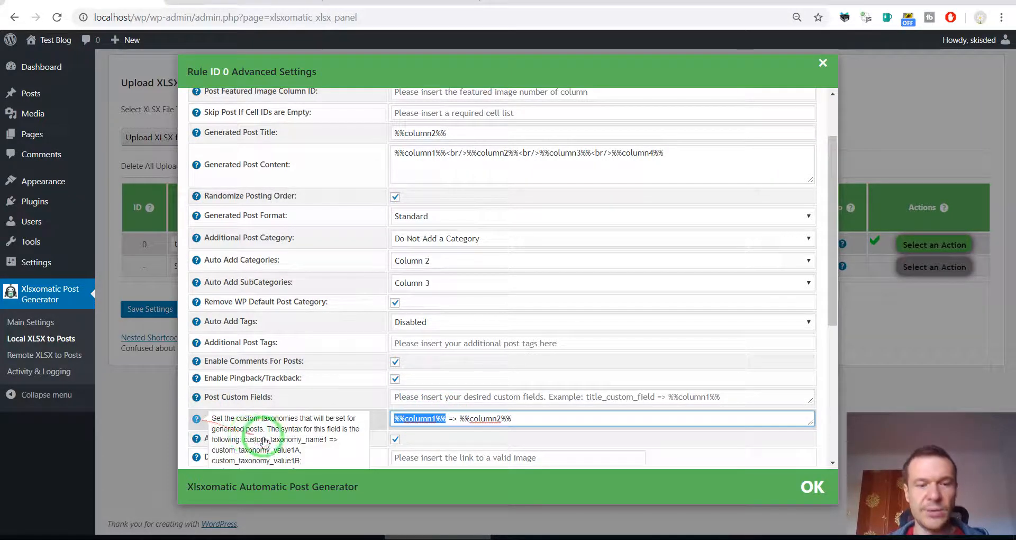
pyautogui.scroll(-3, 264, 441)
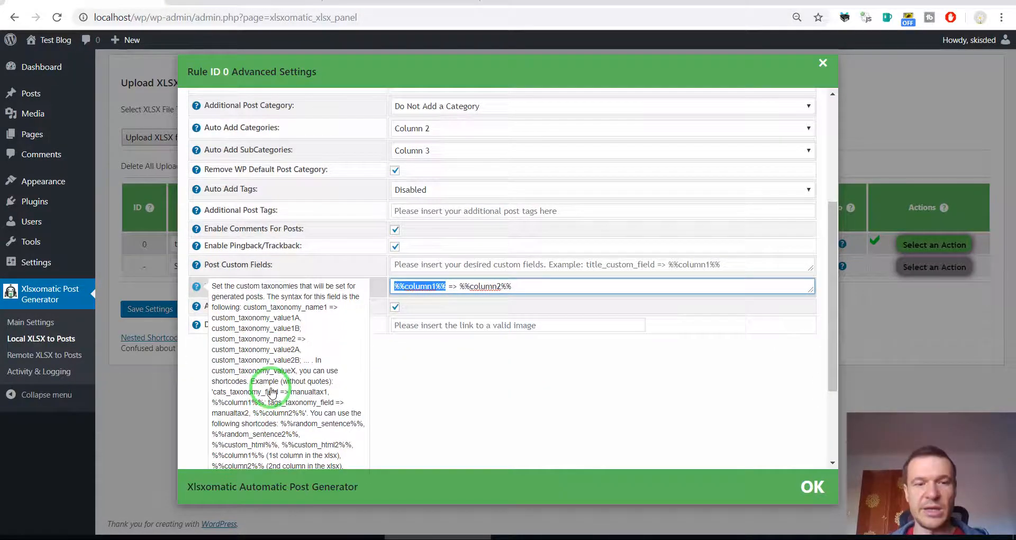
pyautogui.click(303, 364)
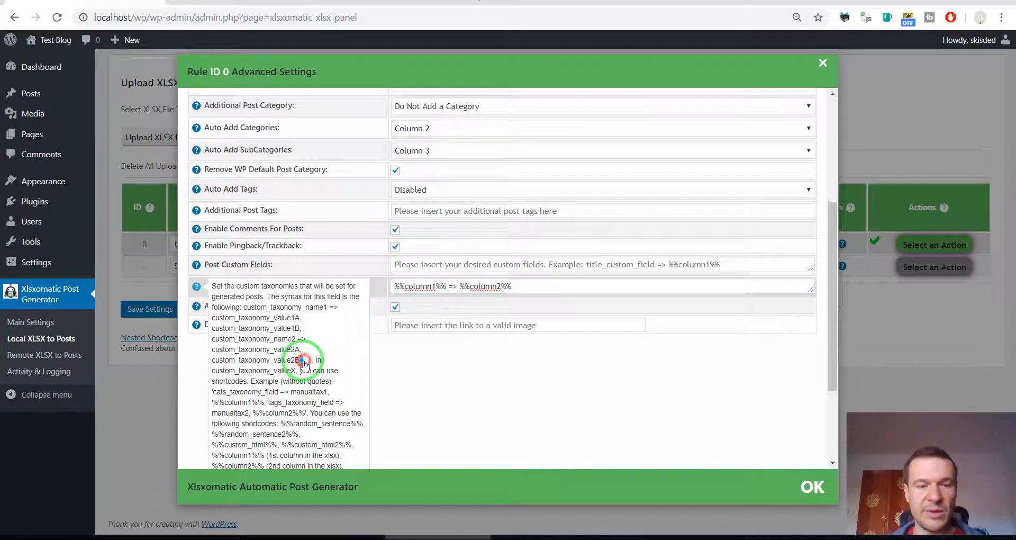
pyautogui.scroll(3, 302, 364)
# Append a second pair to Post Custom Taxonomies, separated by a semicolon: %%column3%% => %%column4%%.
pyautogui.click(529, 418)
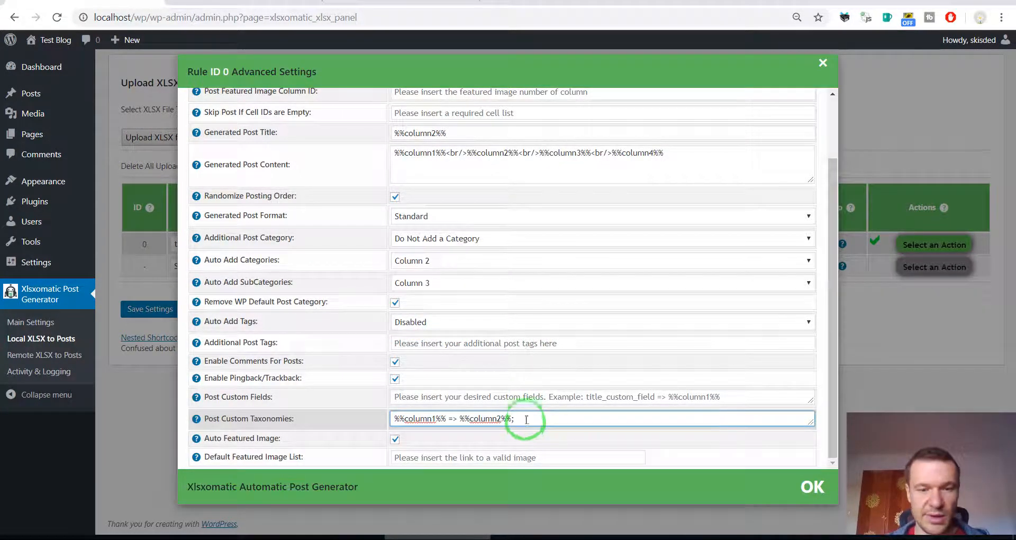
pyautogui.moveTo(396, 418); pyautogui.dragTo(522, 415)
pyautogui.hotkey('ctrl', 'c')
pyautogui.click(526, 417)
pyautogui.write(';')
pyautogui.hotkey('ctrl', 'v')
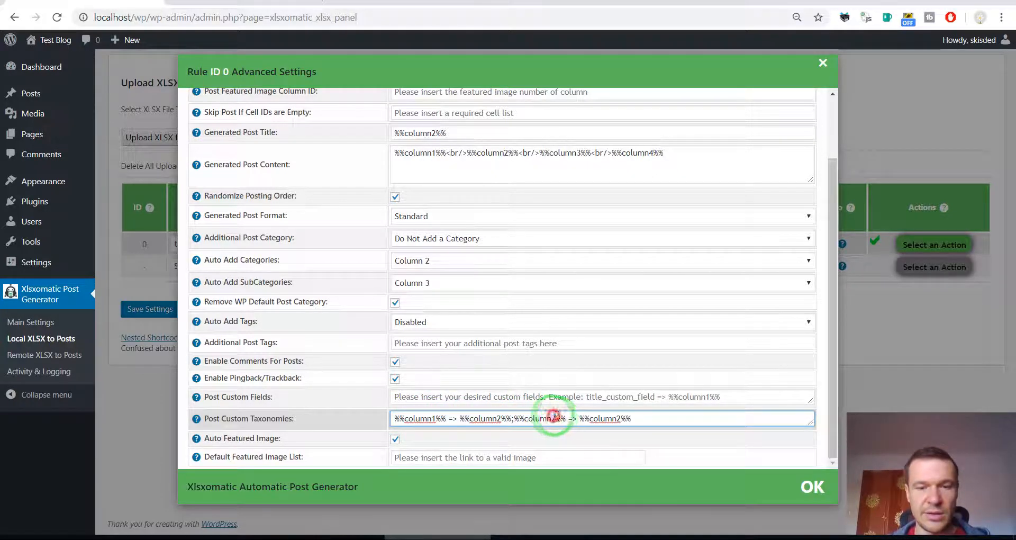
pyautogui.press('BackSpace')
pyautogui.write('3')
pyautogui.click(618, 418)
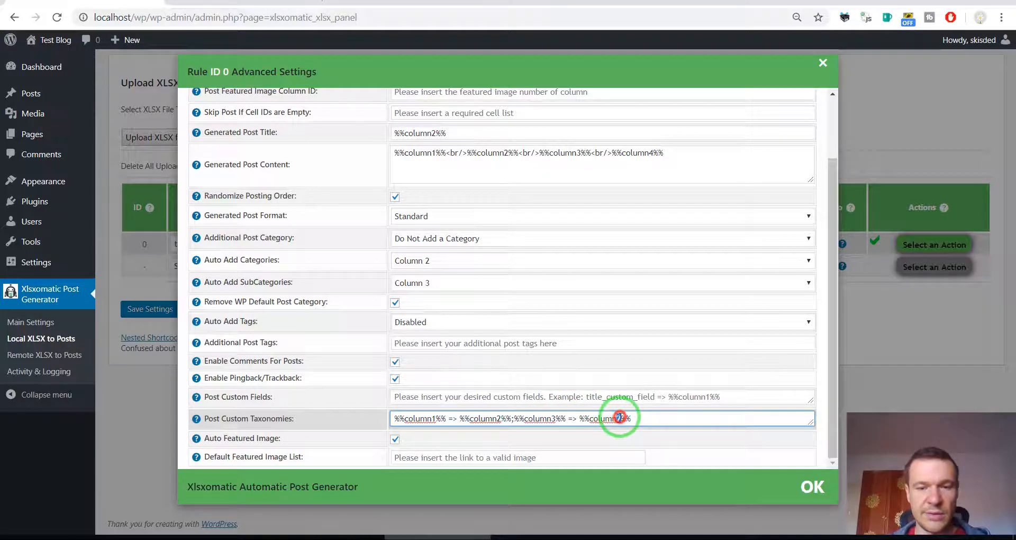
pyautogui.press('BackSpace')
pyautogui.write('4')
# Clear the entire Post Custom Taxonomies entry.
pyautogui.moveTo(632, 418); pyautogui.dragTo(391, 419)
pyautogui.press('BackSpace')
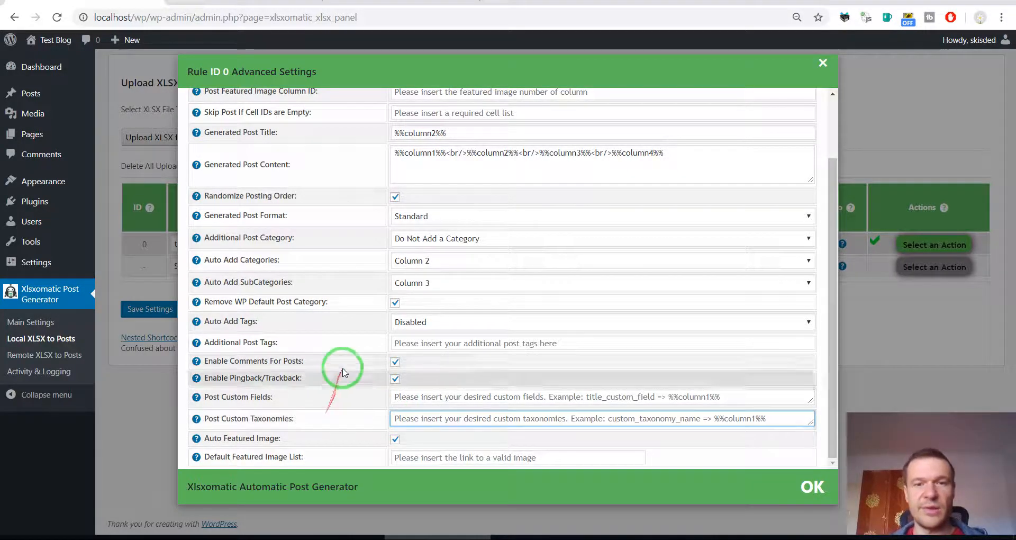
# Read the help on the shortcodes available for Generated Post Content.
pyautogui.scroll(3, 338, 360)
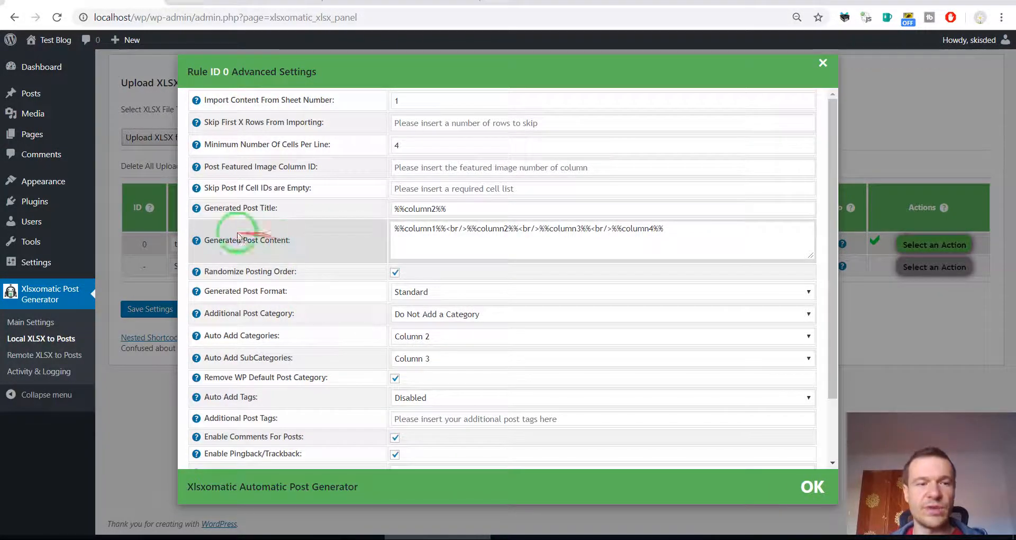
pyautogui.moveTo(195, 240)
pyautogui.scroll(-2, 265, 280)
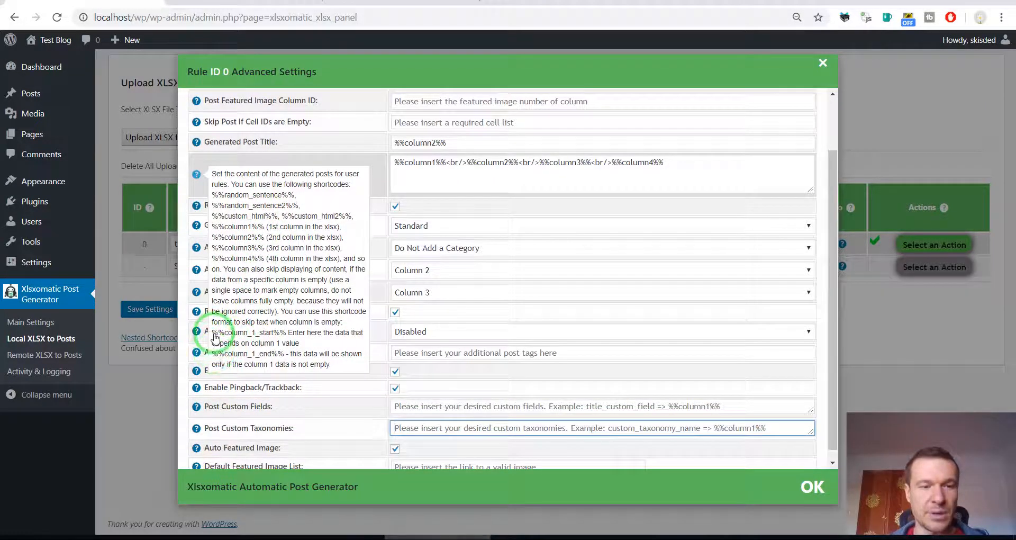
# In Generated Post Content, wrap %%column1%% between the conditional shortcodes %%column_1_start%% and %%column_1_end%%, separated by spaces.
pyautogui.moveTo(213, 332); pyautogui.dragTo(288, 333)
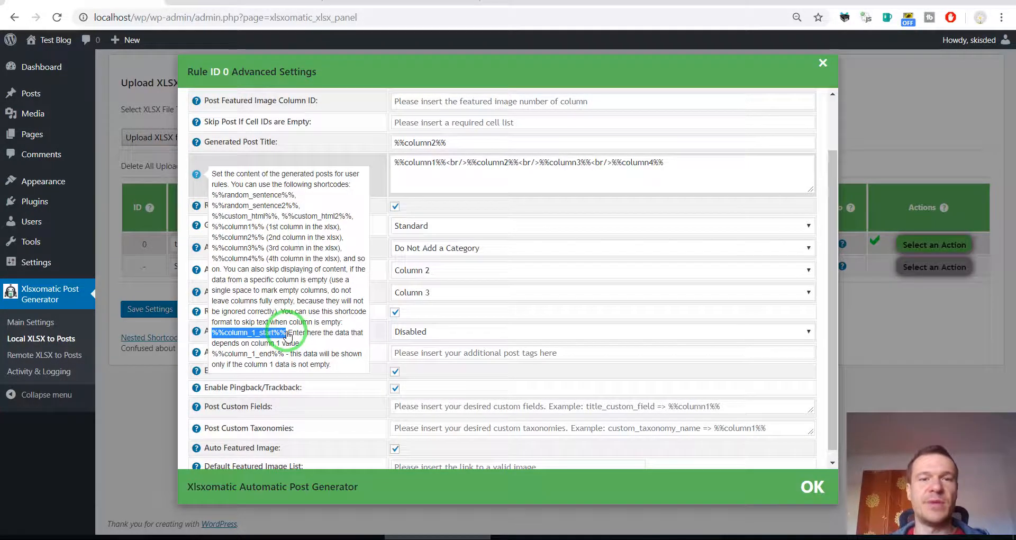
pyautogui.click(397, 158)
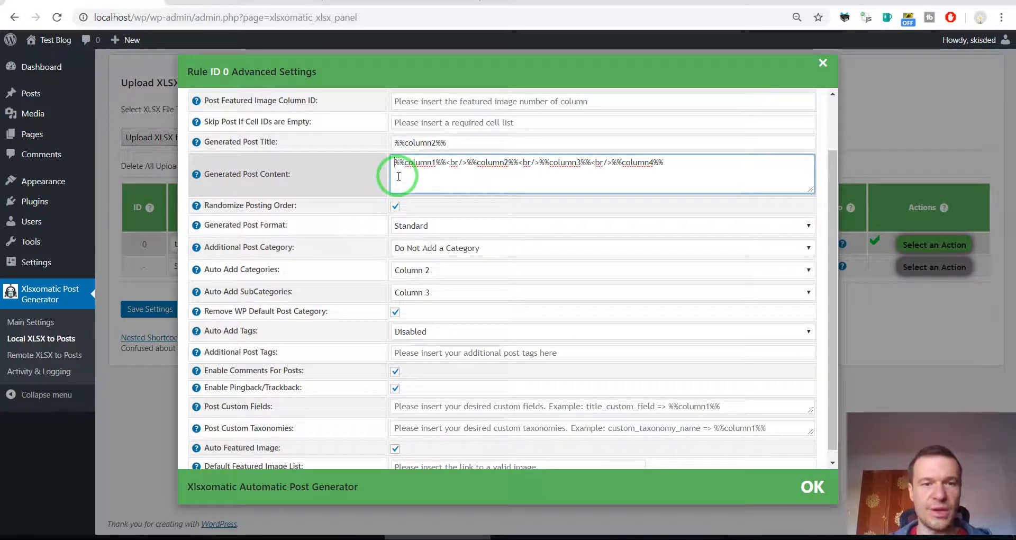
pyautogui.hotkey('ctrl', 'v')
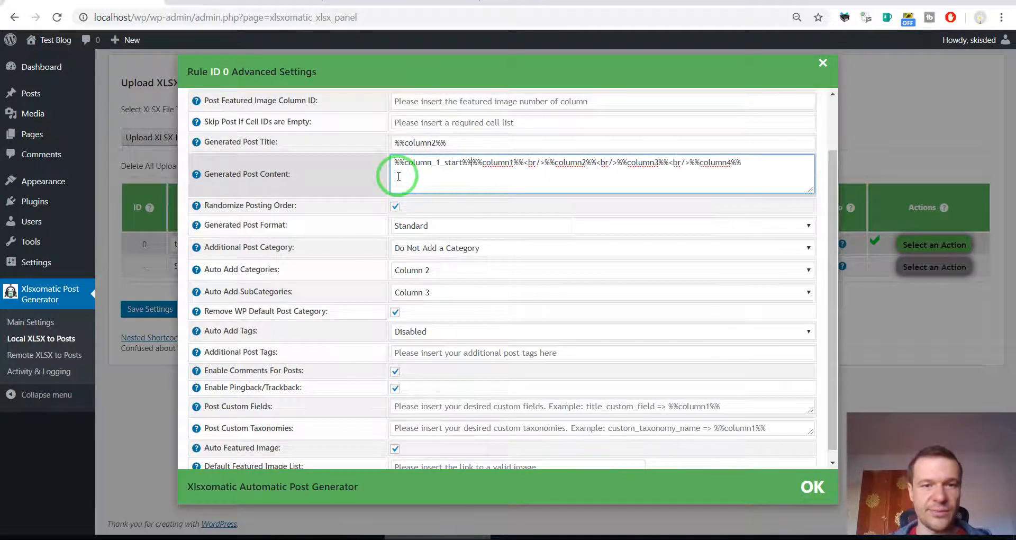
pyautogui.click(524, 162)
pyautogui.hotkey('ctrl', 'v')
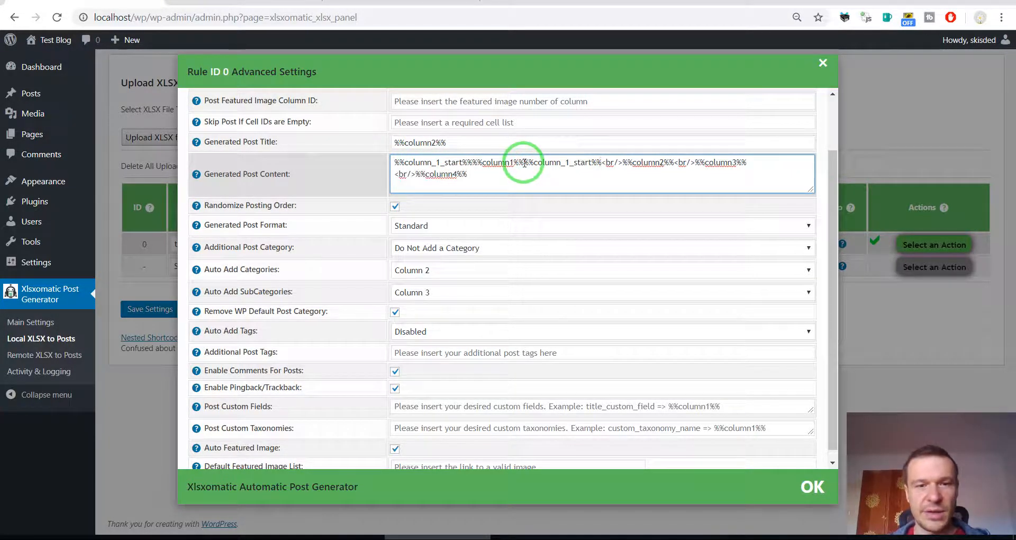
pyautogui.moveTo(515, 162); pyautogui.dragTo(510, 161)
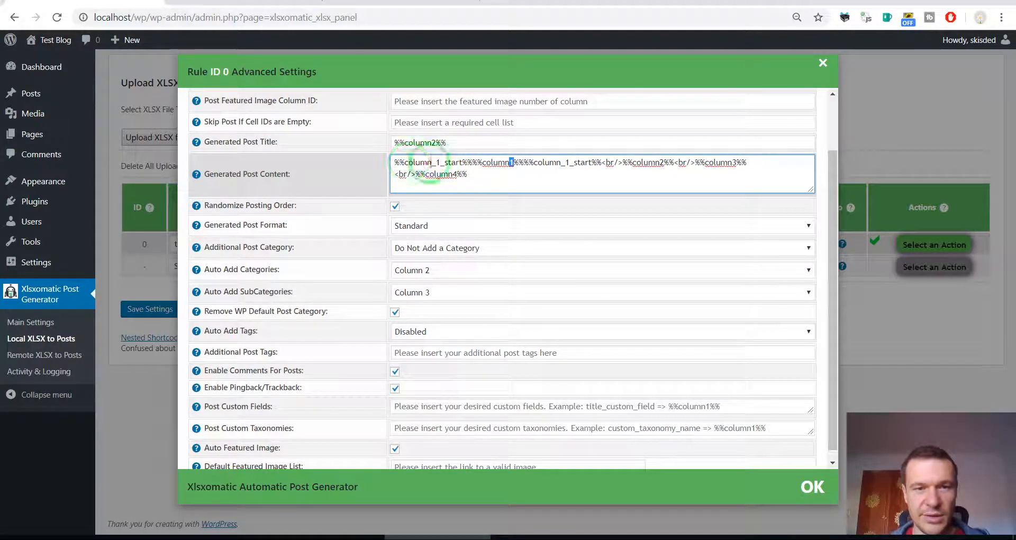
pyautogui.click(471, 162)
pyautogui.click(527, 162)
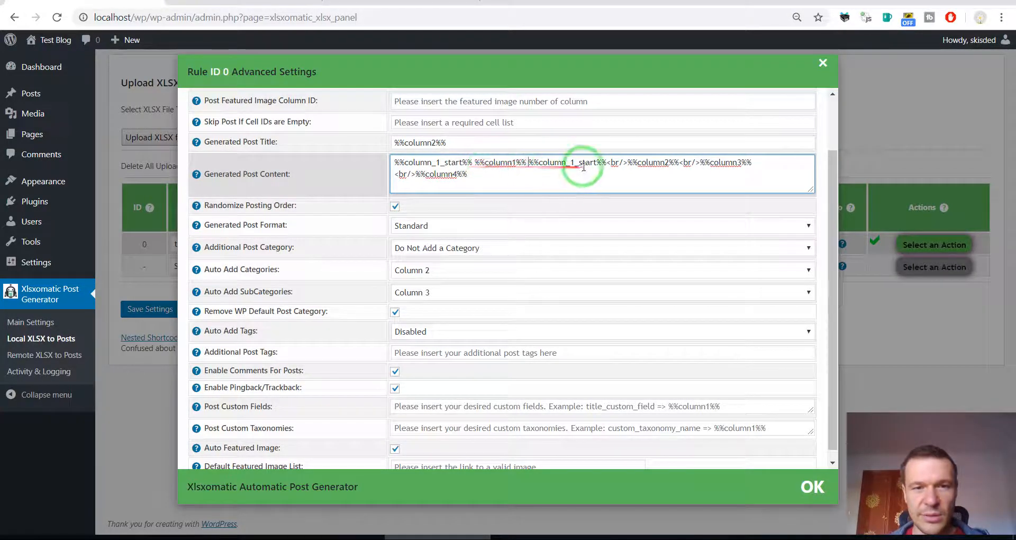
pyautogui.moveTo(578, 162); pyautogui.dragTo(595, 163)
pyautogui.write('end')
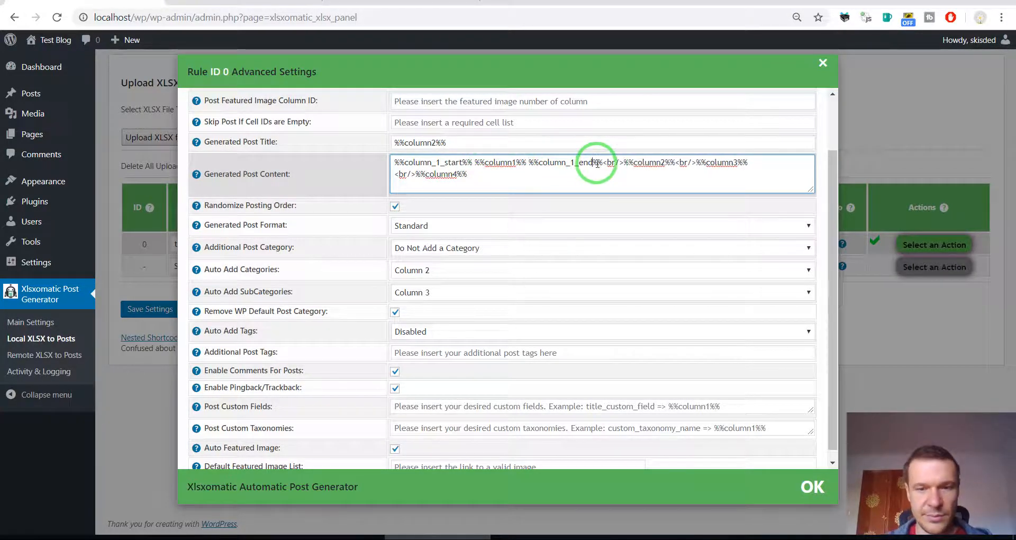
# Insert "This is column 1: " before %%column1%% inside the conditional shortcode and save the rule settings.
pyautogui.click(477, 162)
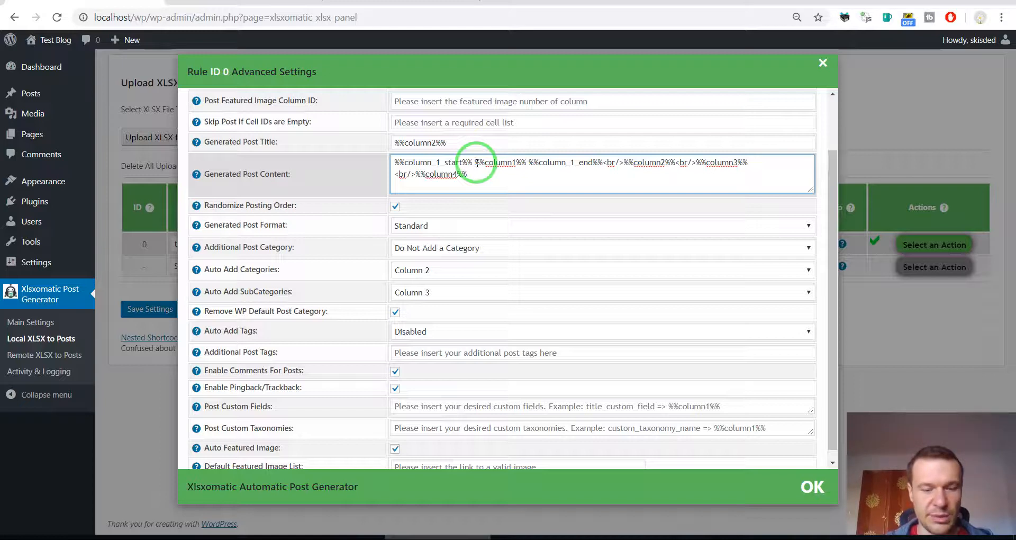
pyautogui.write('This is col')
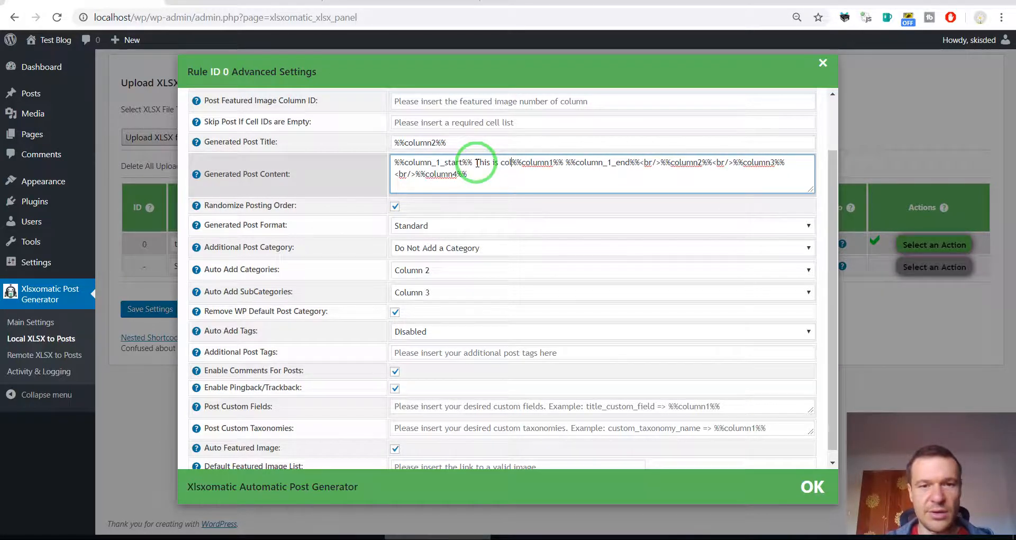
pyautogui.write('umn 1:')
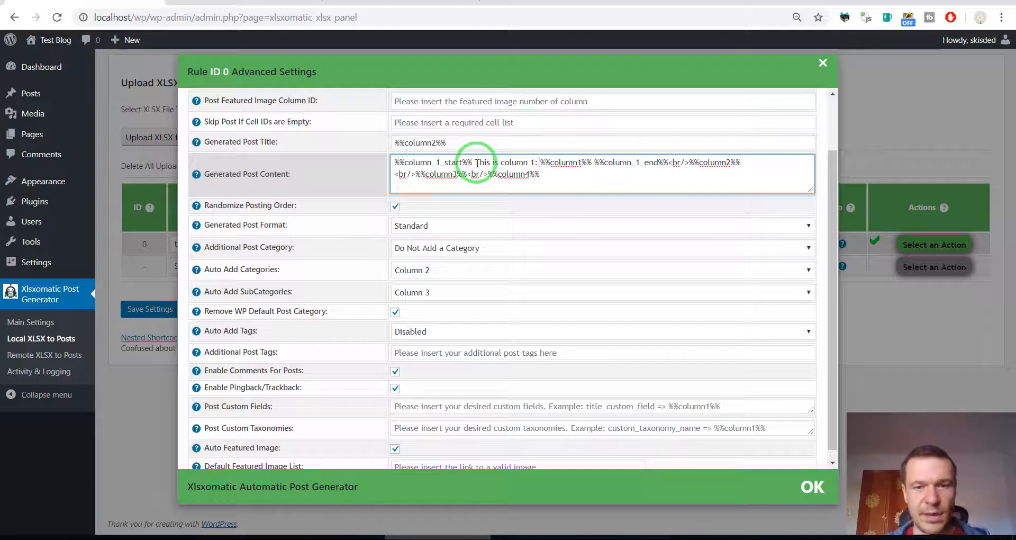
pyautogui.moveTo(475, 161); pyautogui.dragTo(580, 162)
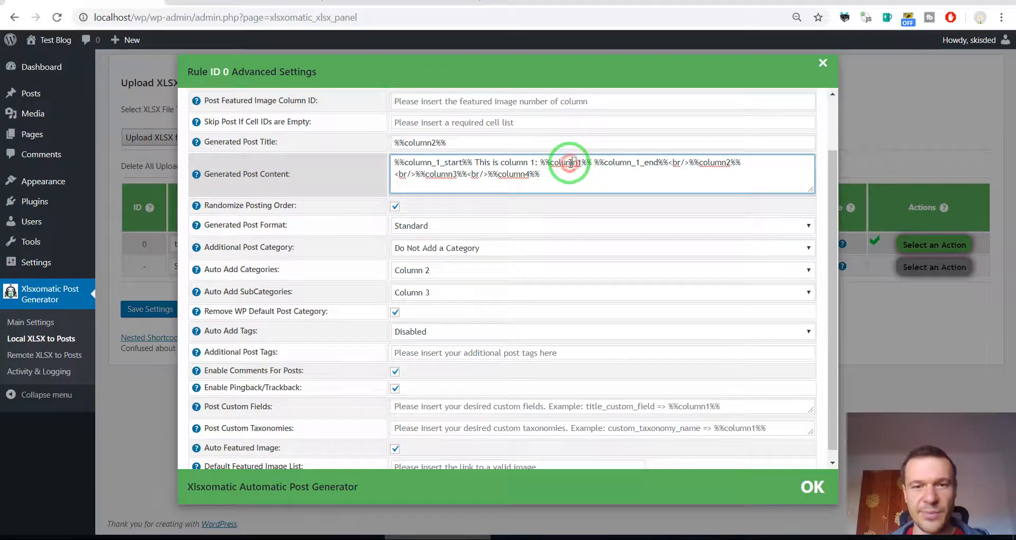
pyautogui.click(139, 313)
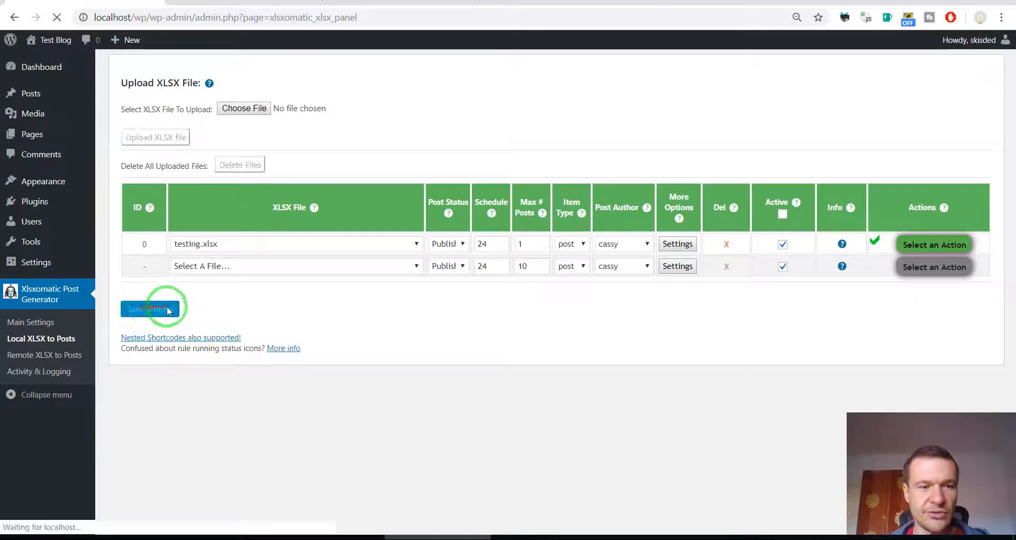
# Permanently delete all posts generated by rule 0 and run the rule again.
pyautogui.click(911, 248)
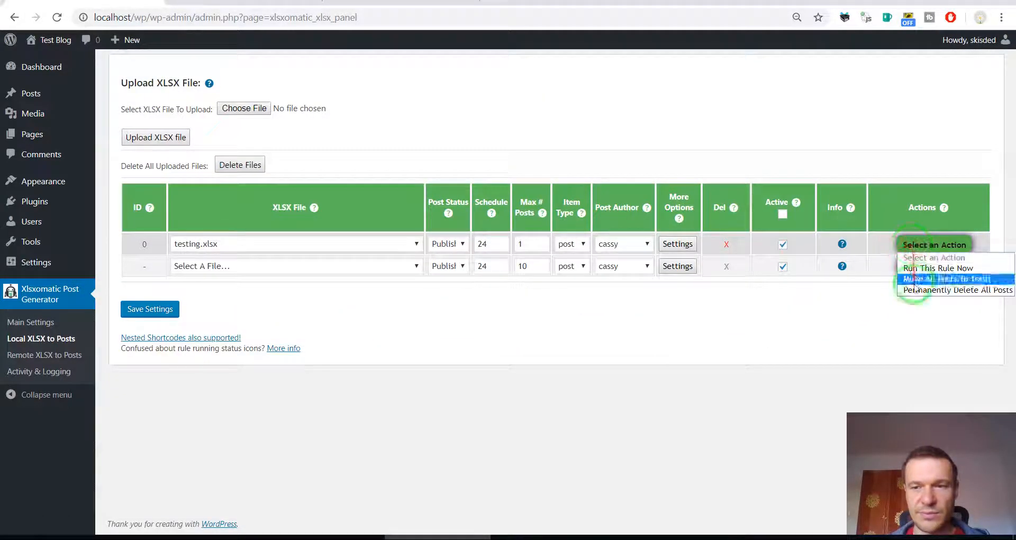
pyautogui.click(913, 290)
pyautogui.press('Return')
pyautogui.click(911, 248)
pyautogui.click(912, 269)
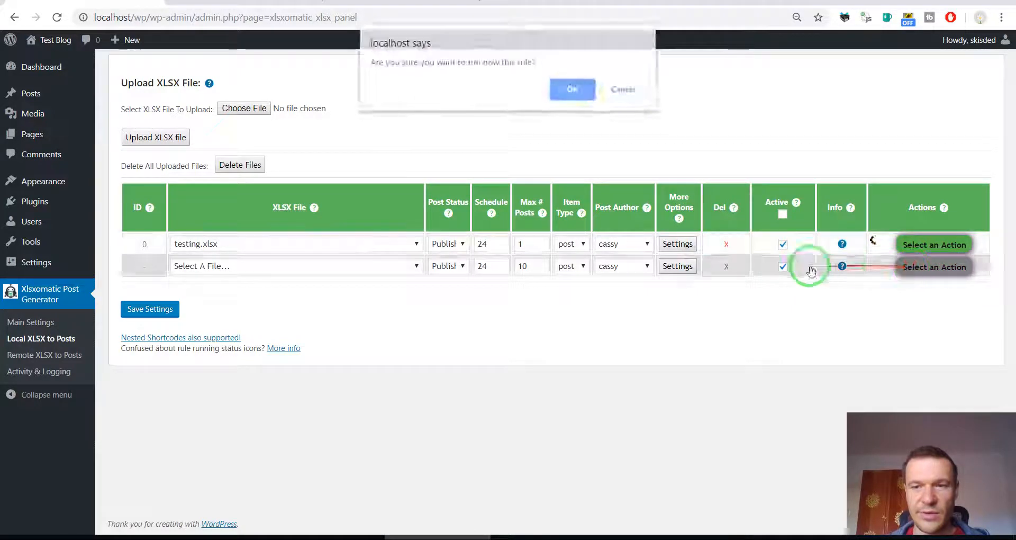
pyautogui.press('Return')
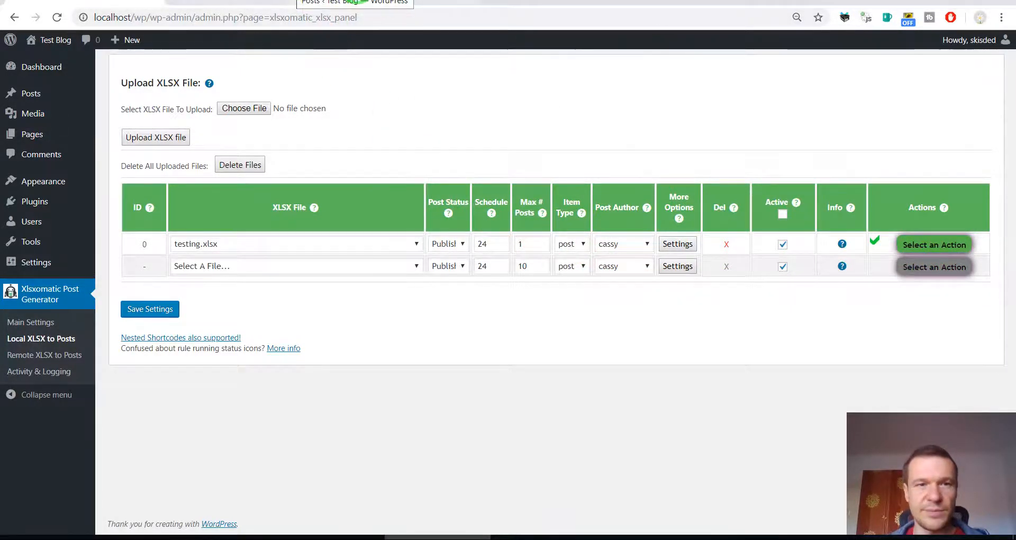
# Refresh the posts list and open the newly generated "category" post to check its content.
pyautogui.click(357, 1)
pyautogui.click(212, 1)
pyautogui.click(58, 18)
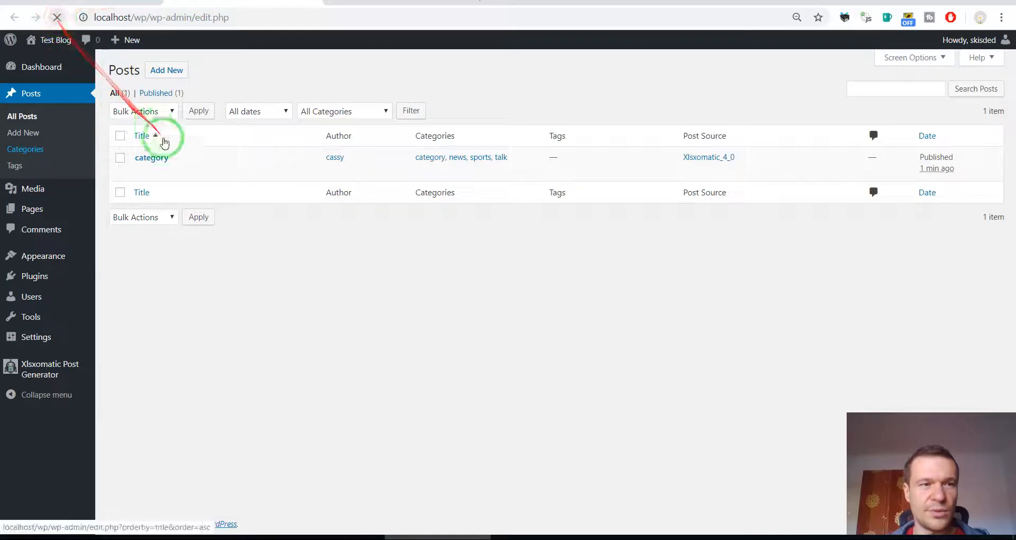
pyautogui.click(153, 158)
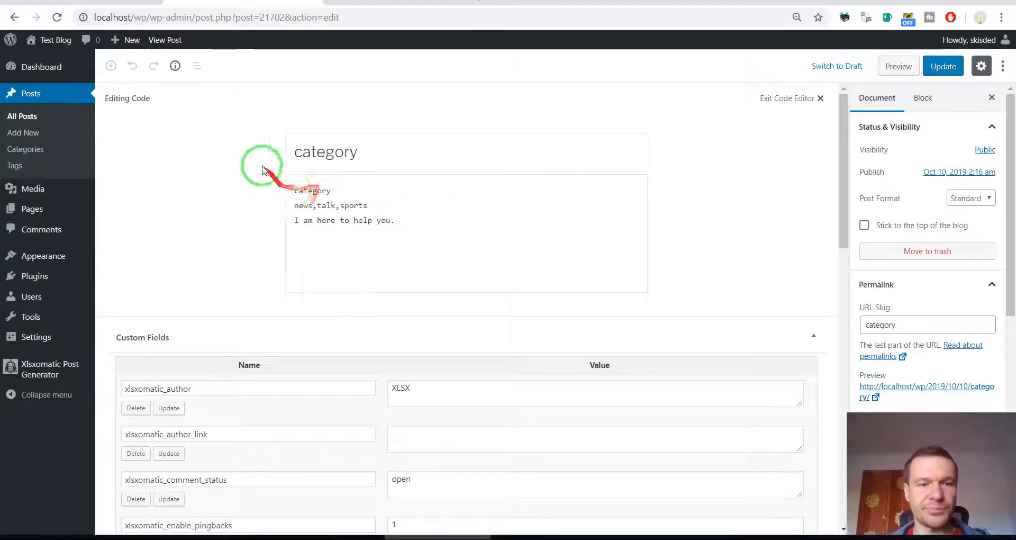
pyautogui.click(95, 1)
pyautogui.click(191, 2)
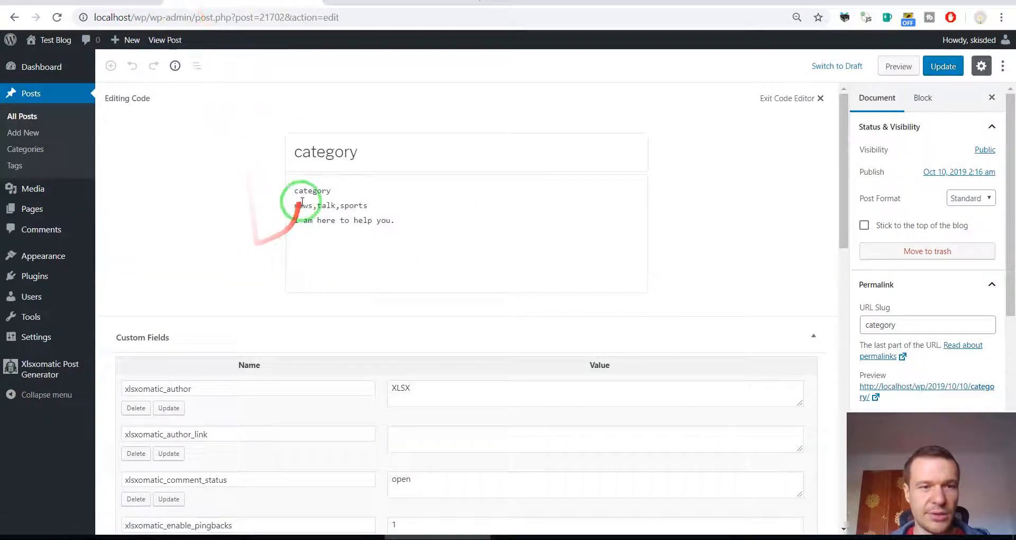
# Reopen rule 0's advanced settings and compare its Generated Post Content with the first row of the Excel spreadsheet.
pyautogui.click(95, 1)
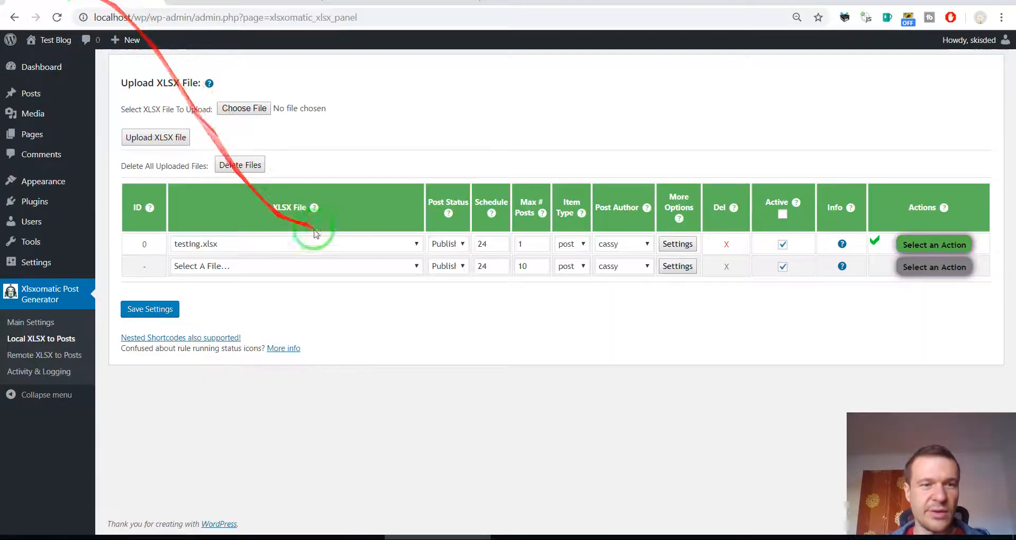
pyautogui.click(673, 245)
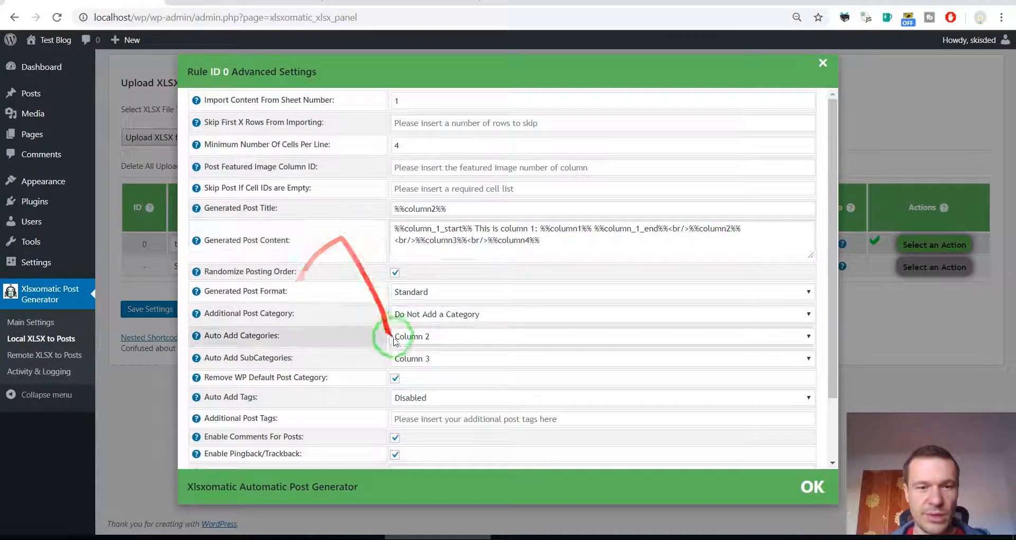
pyautogui.scroll(-1, 391, 328)
pyautogui.scroll(-1, 391, 328)
pyautogui.scroll(3, 389, 330)
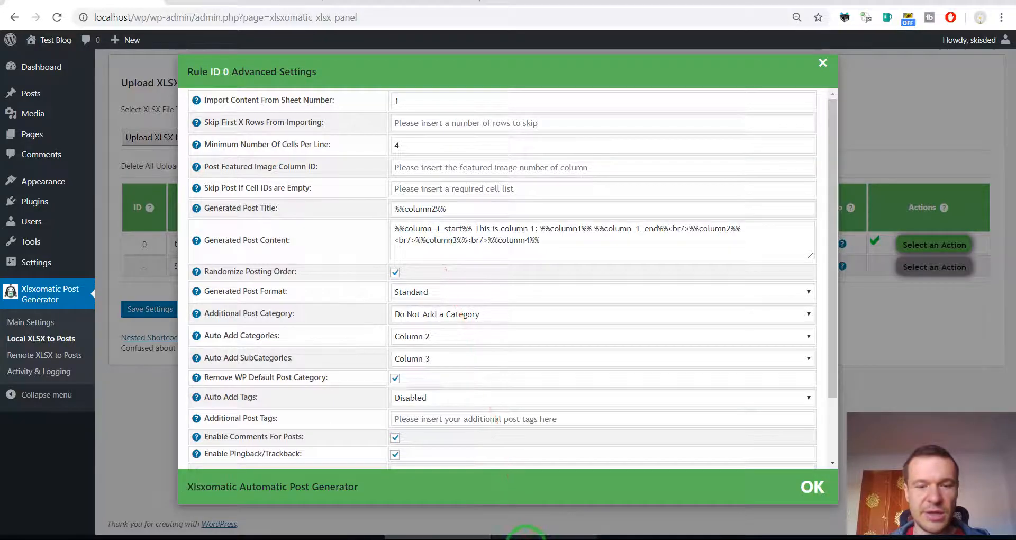
pyautogui.click(544, 537)
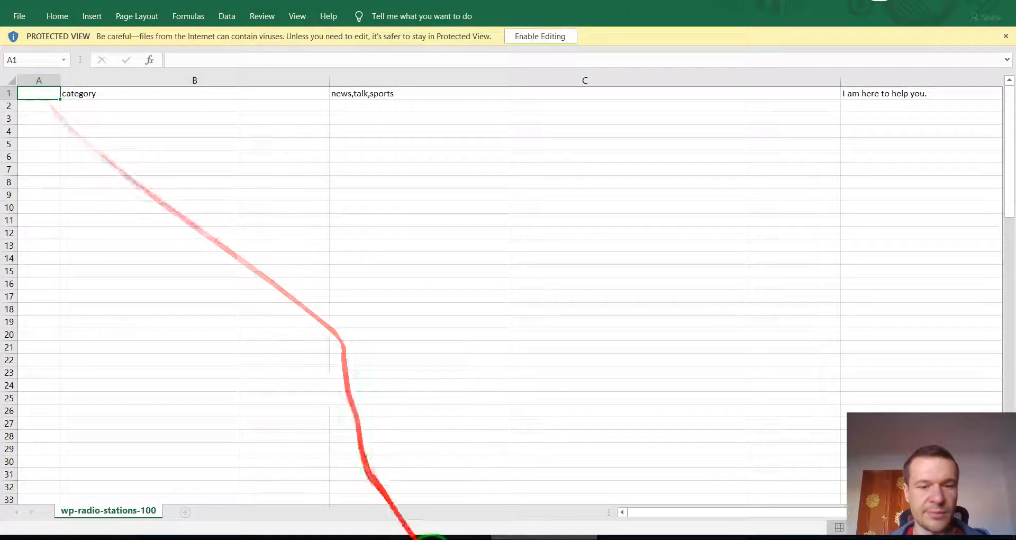
pyautogui.click(437, 537)
# Change the conditional block to %%column_2_start%% This is column 2: %%column2%% %%column_2_end%% in Generated Post Content and save the settings.
pyautogui.click(435, 228)
pyautogui.press('BackSpace')
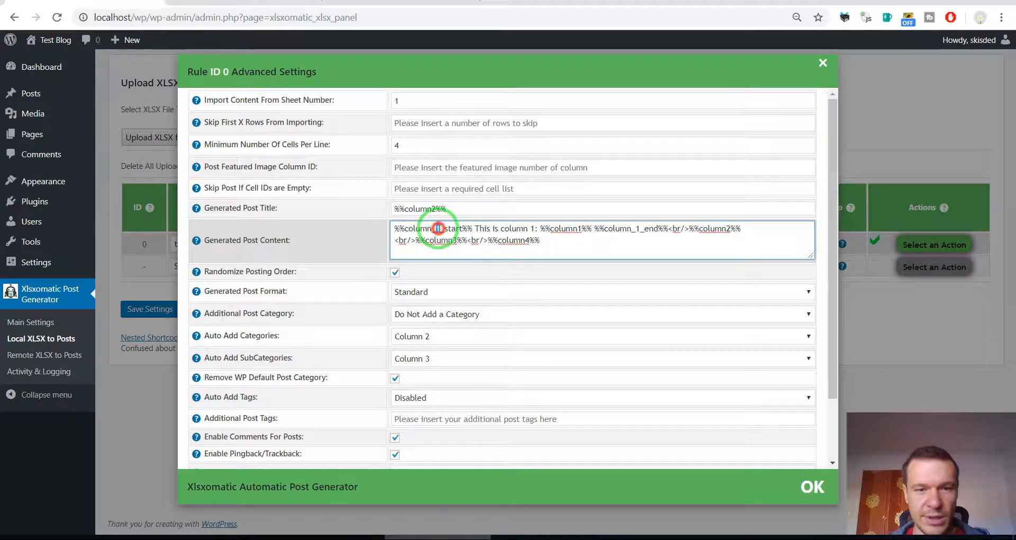
pyautogui.write('2')
pyautogui.click(534, 227)
pyautogui.press('BackSpace')
pyautogui.write('2')
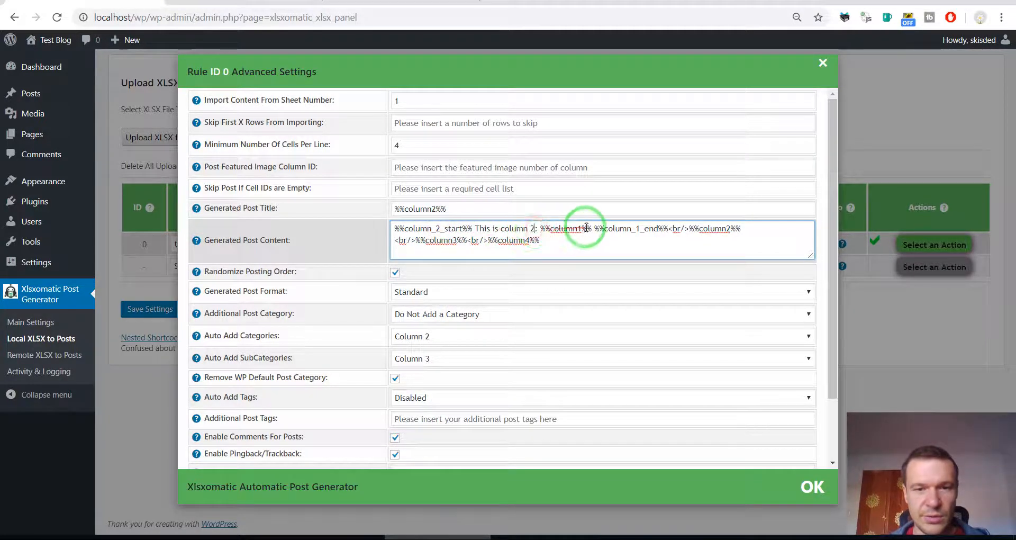
pyautogui.click(581, 228)
pyautogui.press('BackSpace')
pyautogui.write('2')
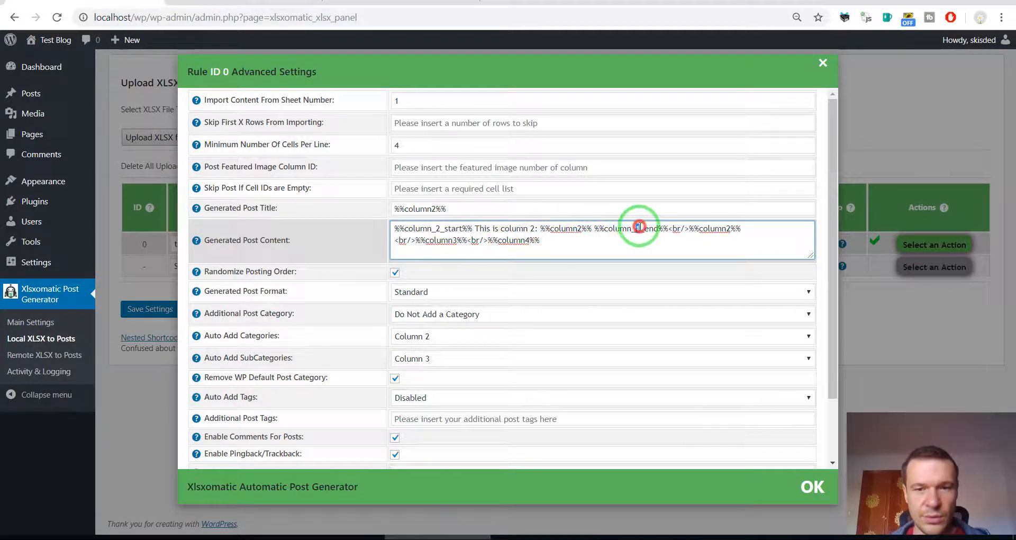
pyautogui.write('2')
pyautogui.click(159, 310)
pyautogui.click(159, 310)
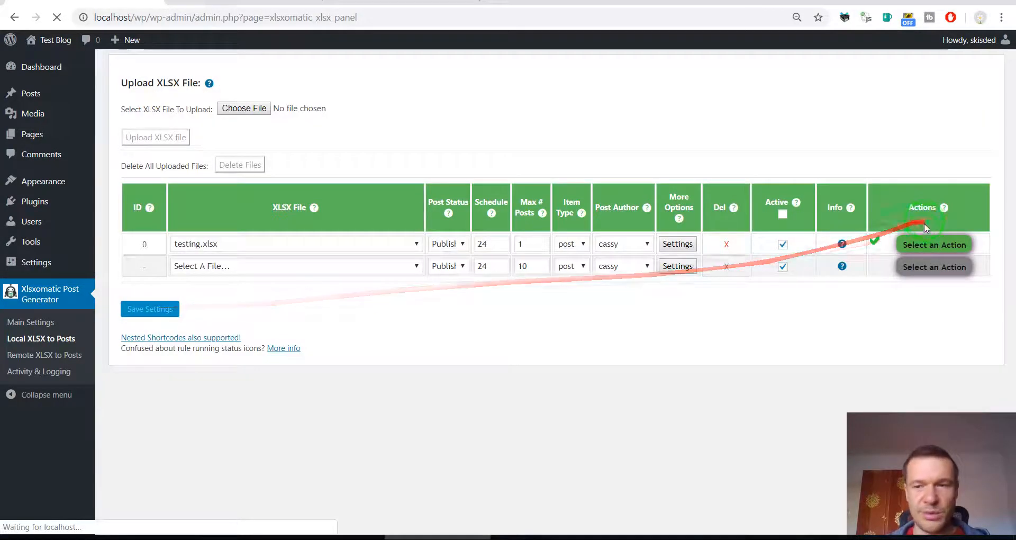
# Permanently delete rule 0's existing posts and rerun the rule with the column 2 conditional content.
pyautogui.click(918, 245)
pyautogui.click(923, 291)
pyautogui.press('Return')
pyautogui.click(910, 245)
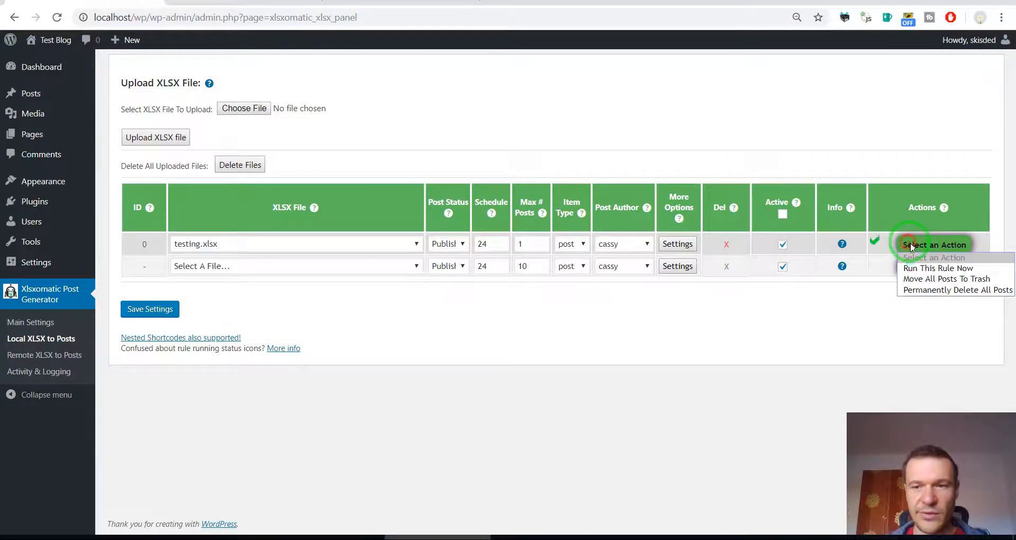
pyautogui.click(916, 270)
pyautogui.press('Return')
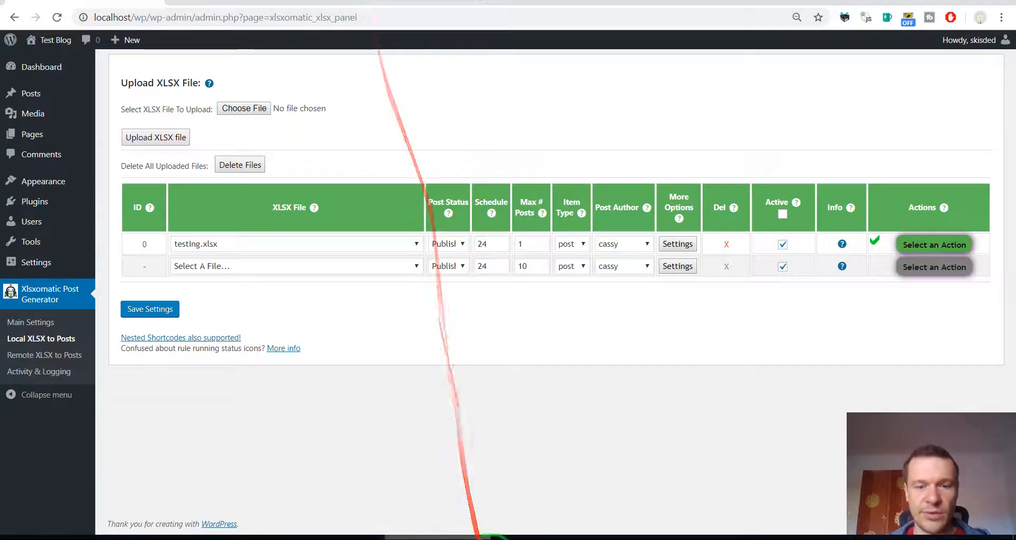
# Open the regenerated "category" post from the posts list and check the column 2 text in its content.
pyautogui.click(478, 535)
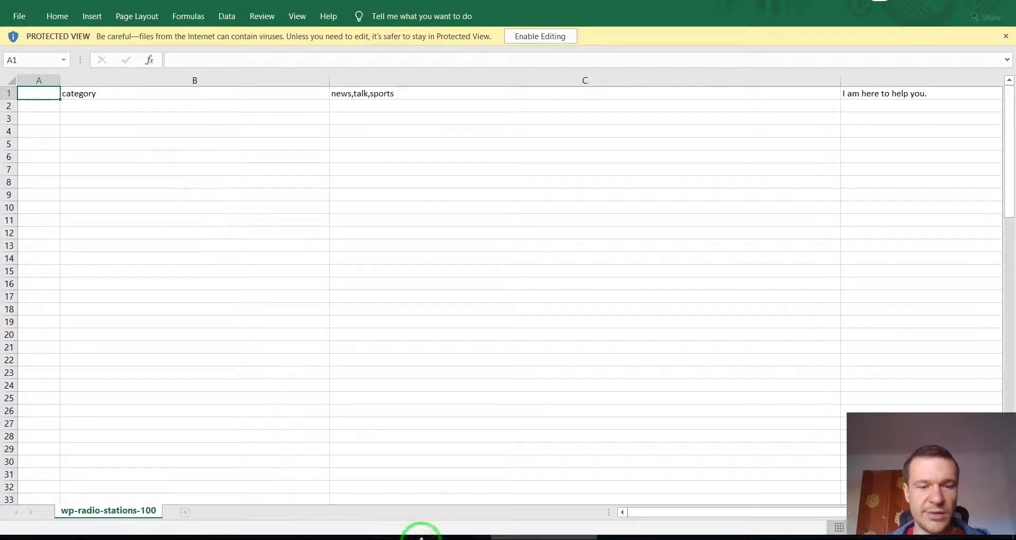
pyautogui.click(421, 537)
pyautogui.click(392, 1)
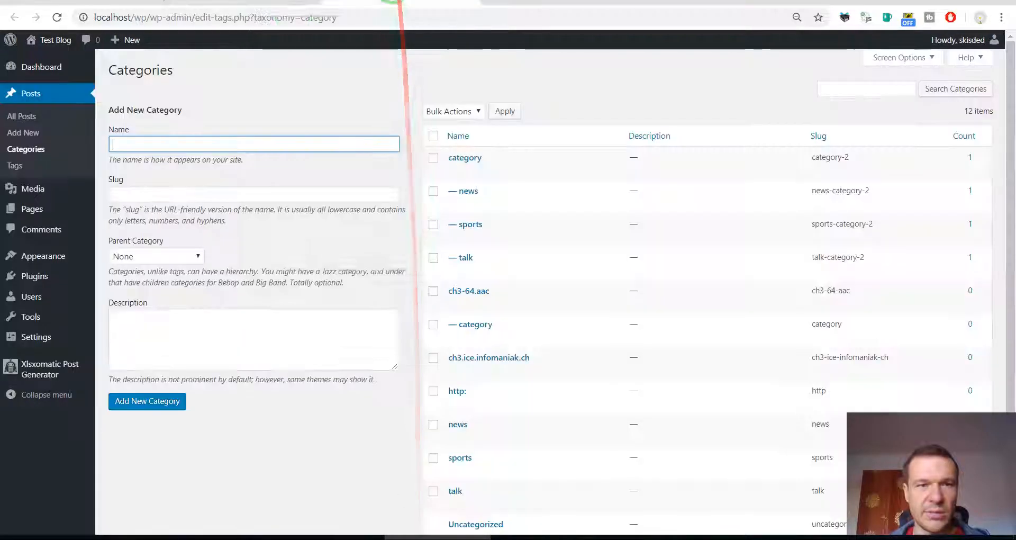
pyautogui.click(246, 1)
pyautogui.click(44, 99)
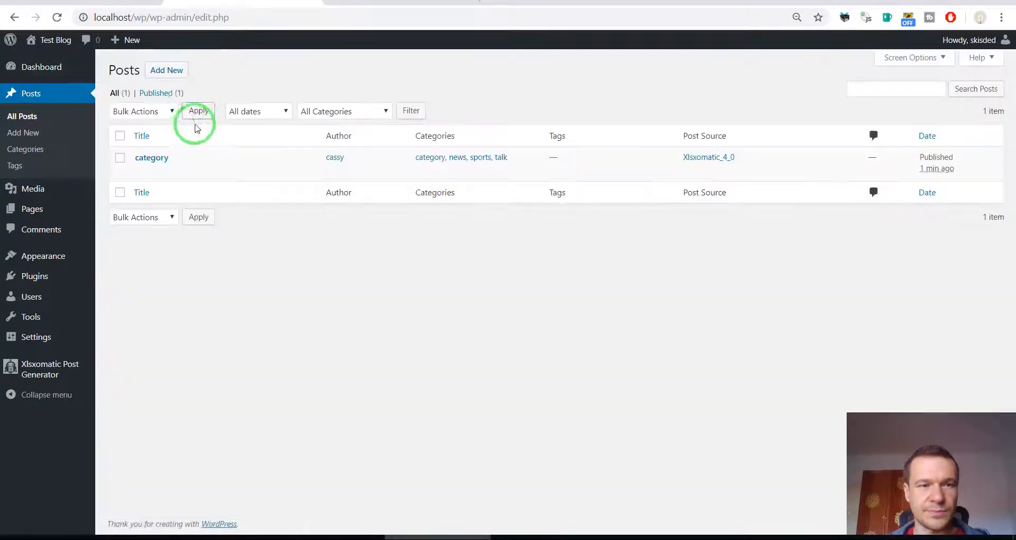
pyautogui.click(152, 157)
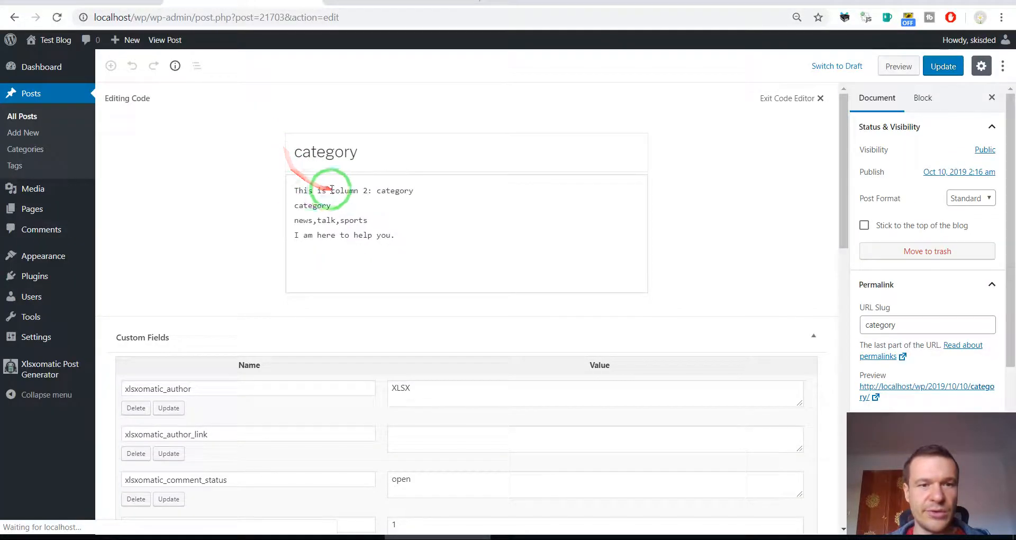
pyautogui.moveTo(297, 190); pyautogui.dragTo(372, 191)
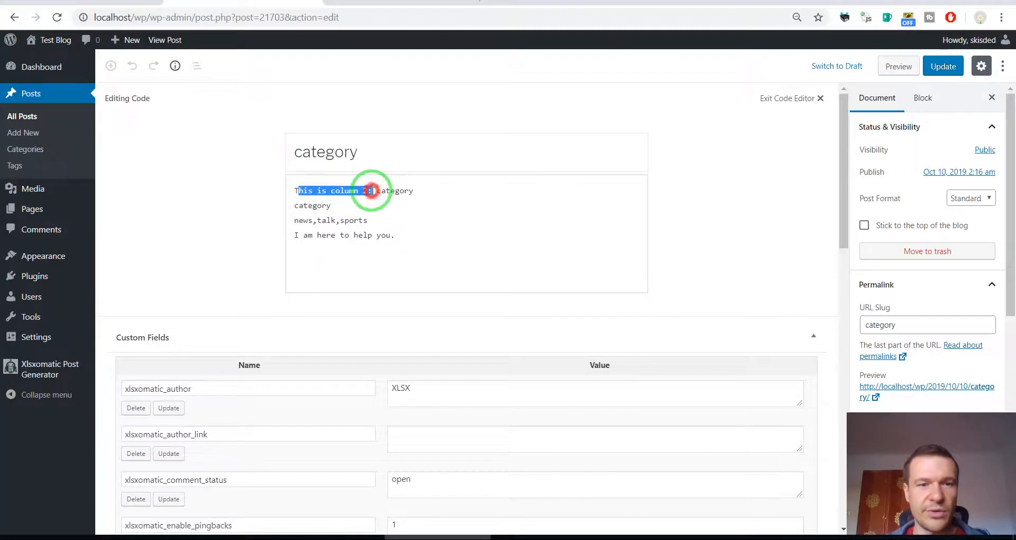
# Return to the rule page, switch to the Excel spreadsheet and examine cell A1.
pyautogui.click(74, 3)
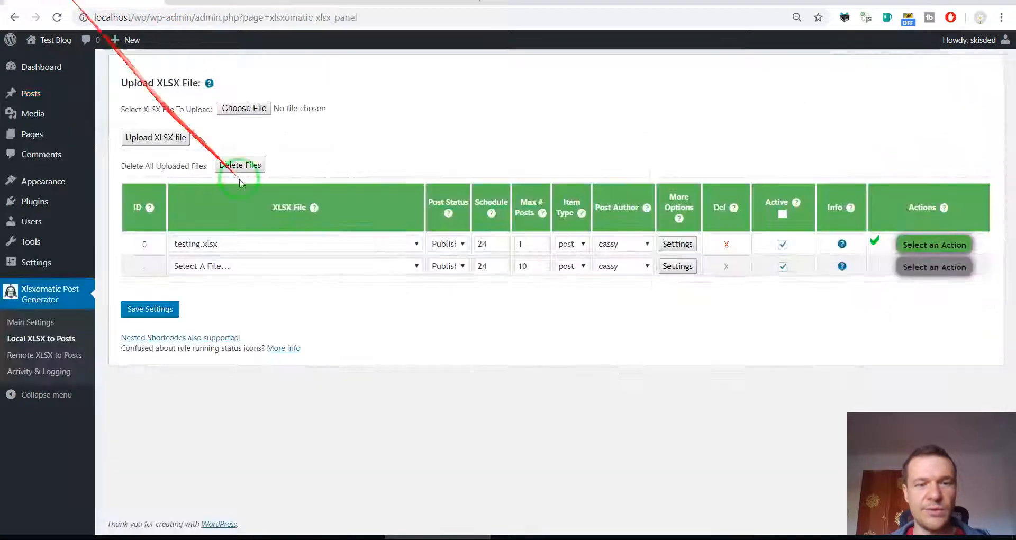
pyautogui.click(550, 530)
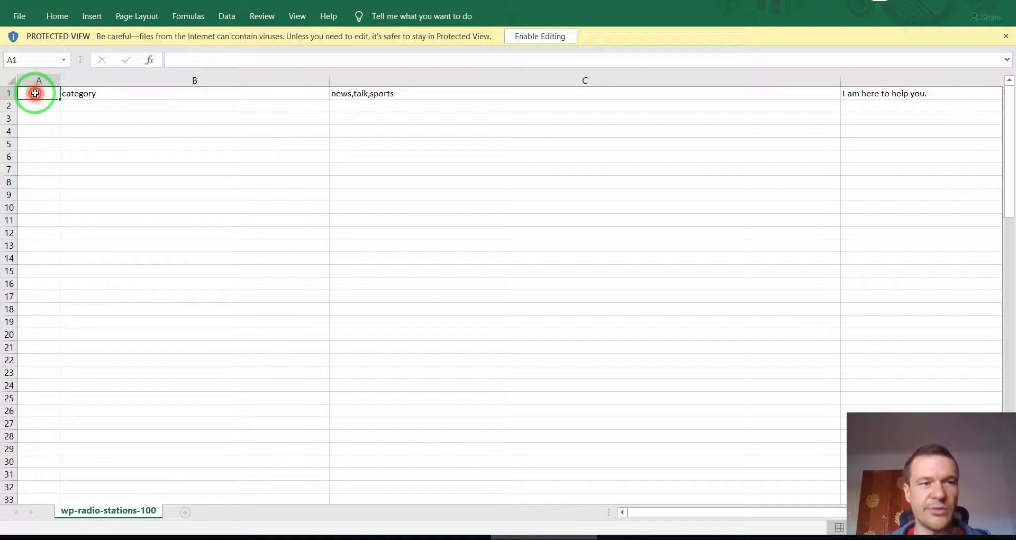
# Enable editing in the protected spreadsheet and open cell A1 to check it for hidden contents, leaving it unchanged.
pyautogui.click(523, 35)
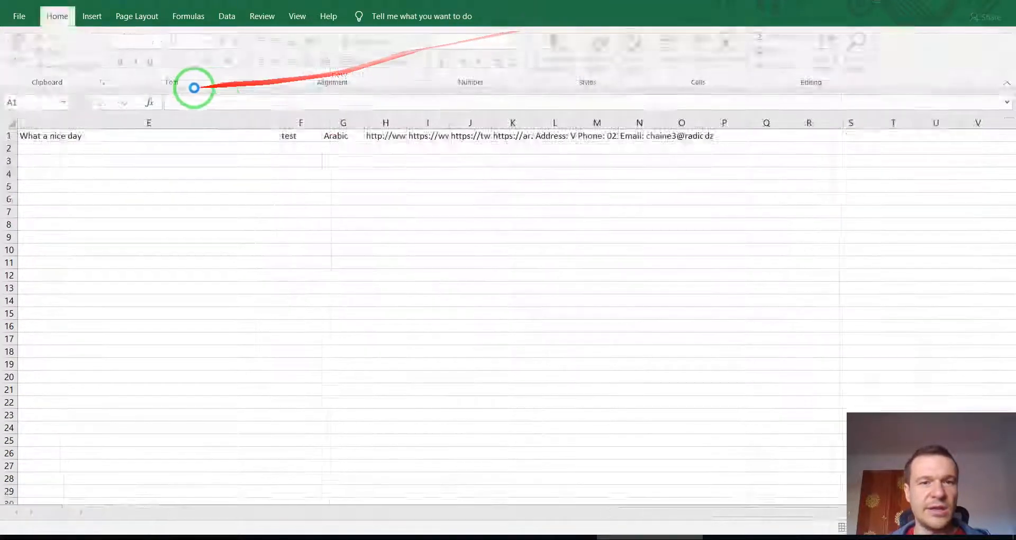
pyautogui.doubleClick(34, 139)
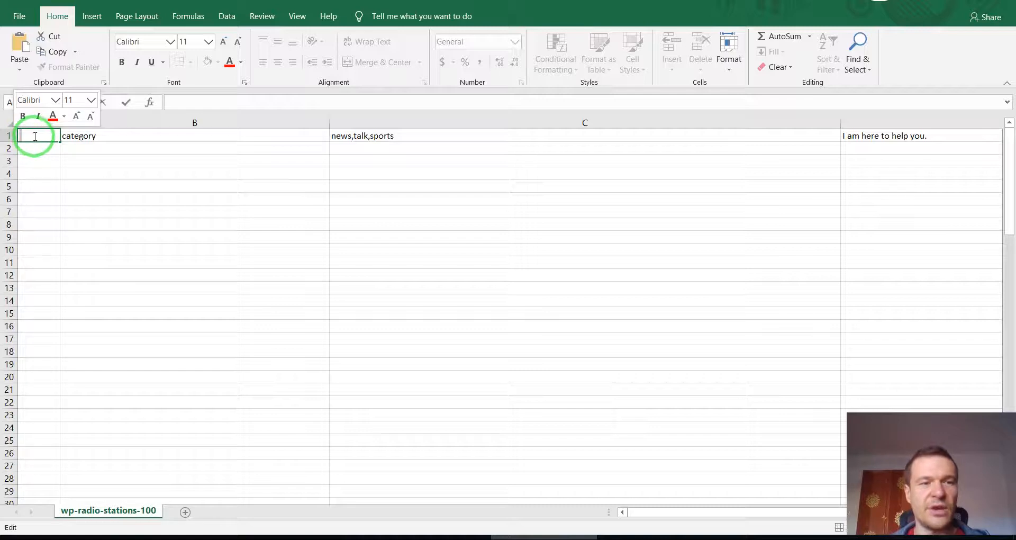
pyautogui.click(35, 137)
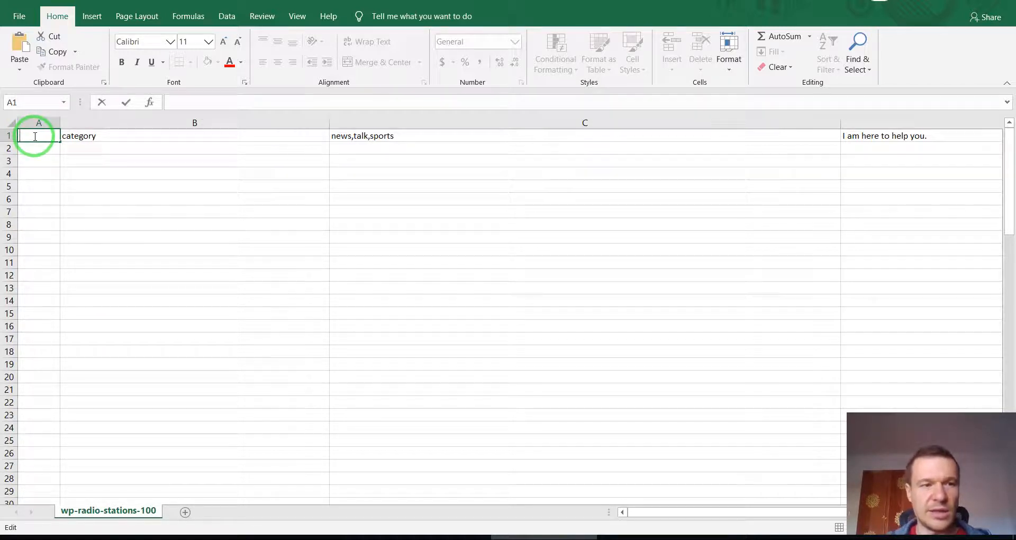
pyautogui.moveTo(52, 138); pyautogui.dragTo(4, 136)
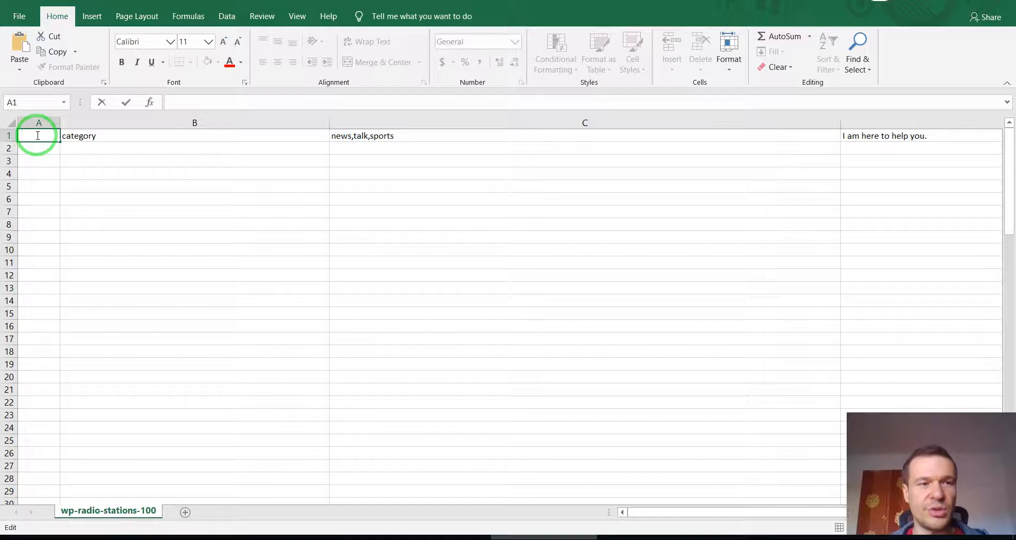
pyautogui.press('Return')
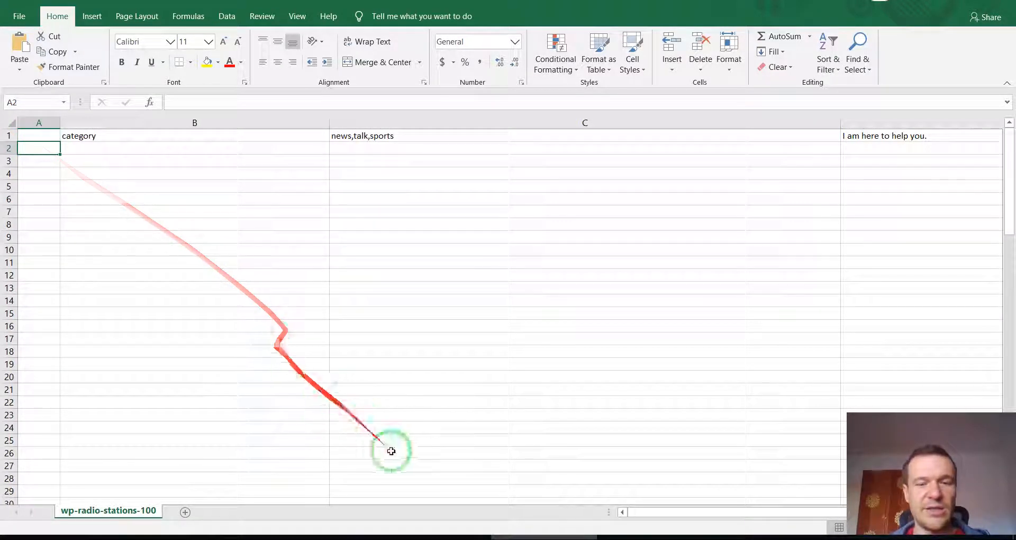
# Switch back to the Xlsxomatic rules page in the browser and review the remaining options in rule 0's advanced settings.
pyautogui.click(414, 537)
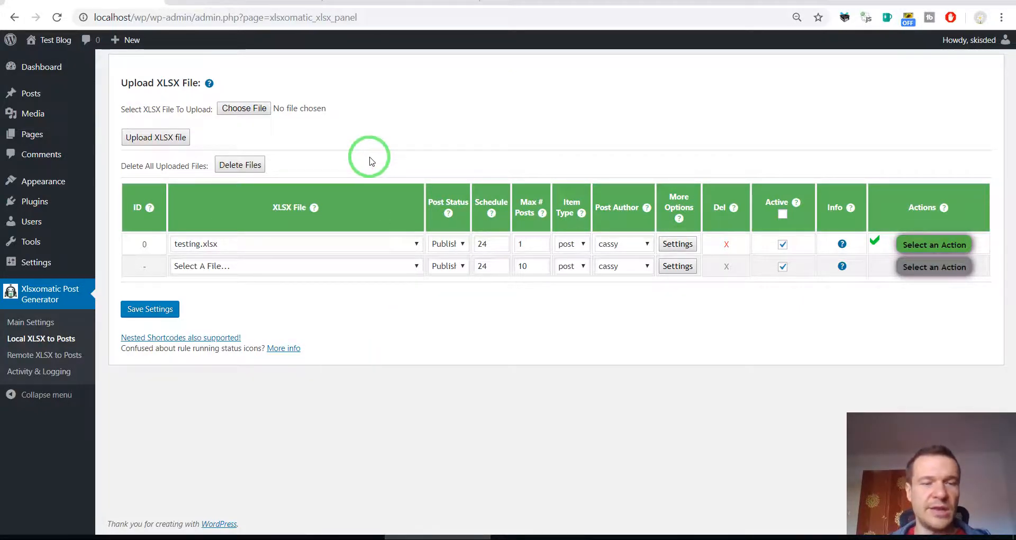
pyautogui.click(677, 244)
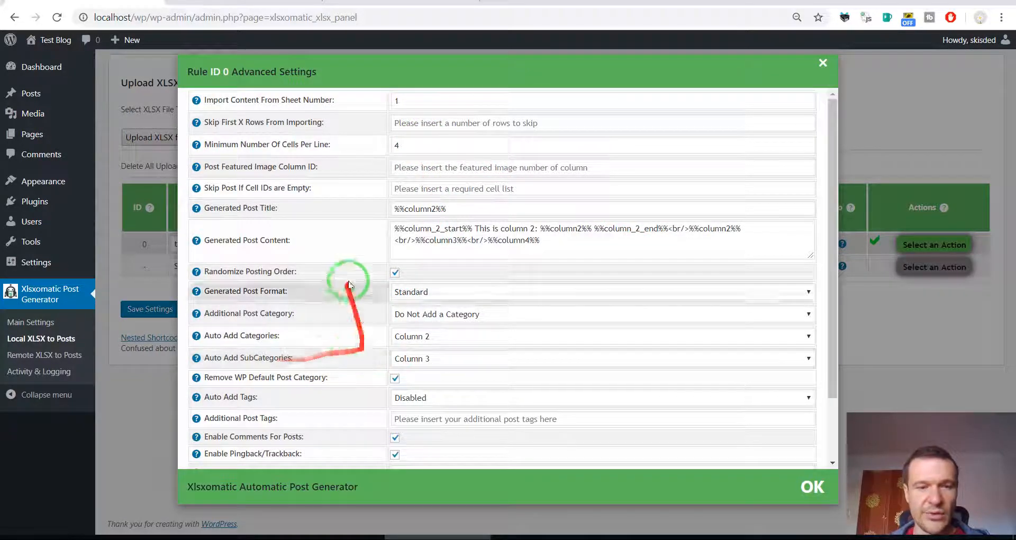
pyautogui.scroll(-3, 345, 256)
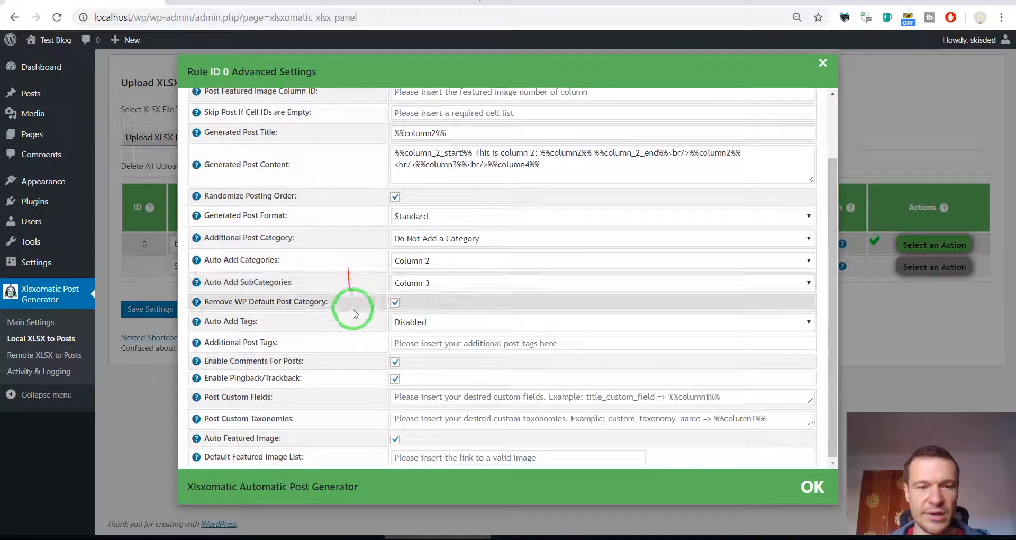